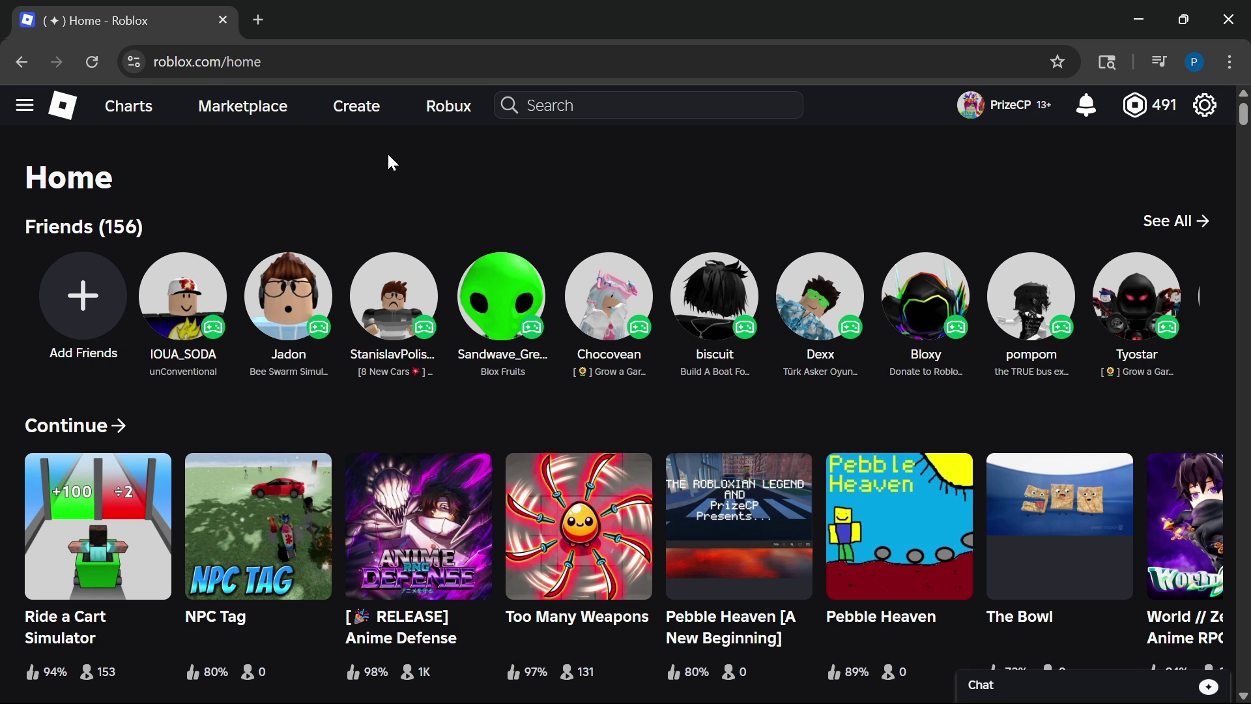
- Search the Creator Store plugins for 'load ch'
{"action": "left_click", "coordinate": [373, 127]}
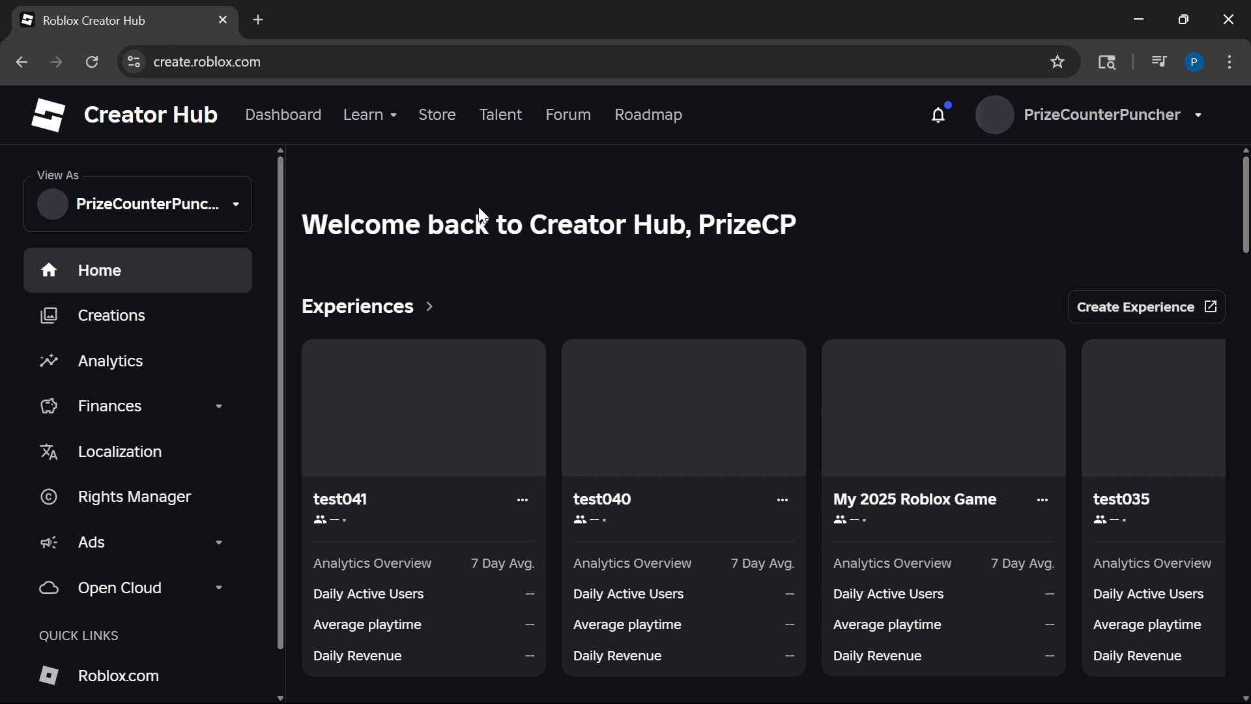
{"action": "left_click", "coordinate": [440, 117]}
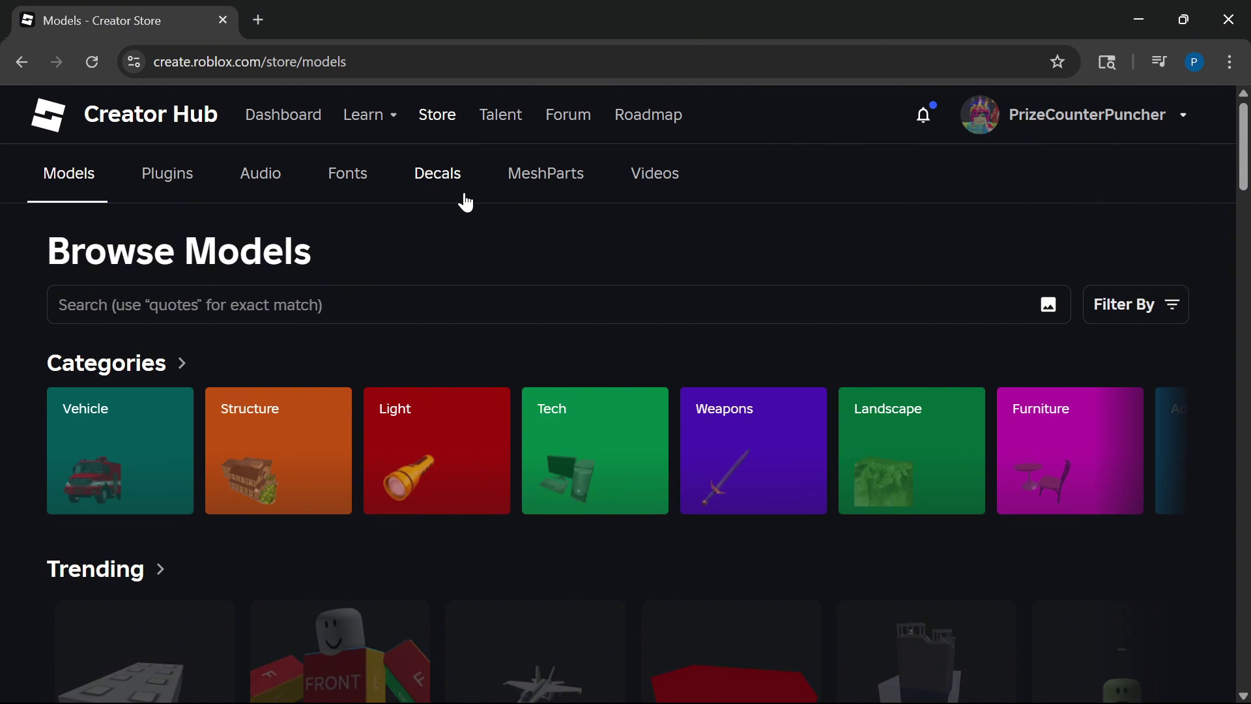
{"action": "left_click", "coordinate": [172, 178]}
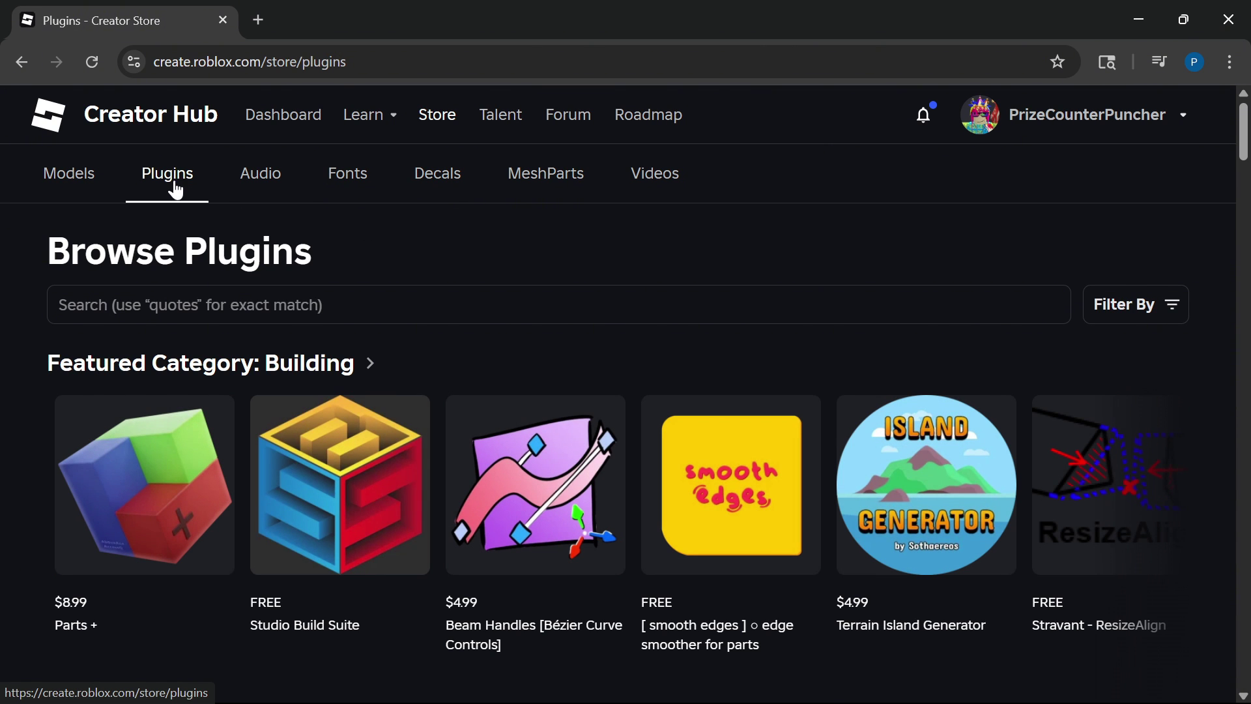
{"action": "left_click", "coordinate": [144, 316]}
{"action": "type", "text": "l"}
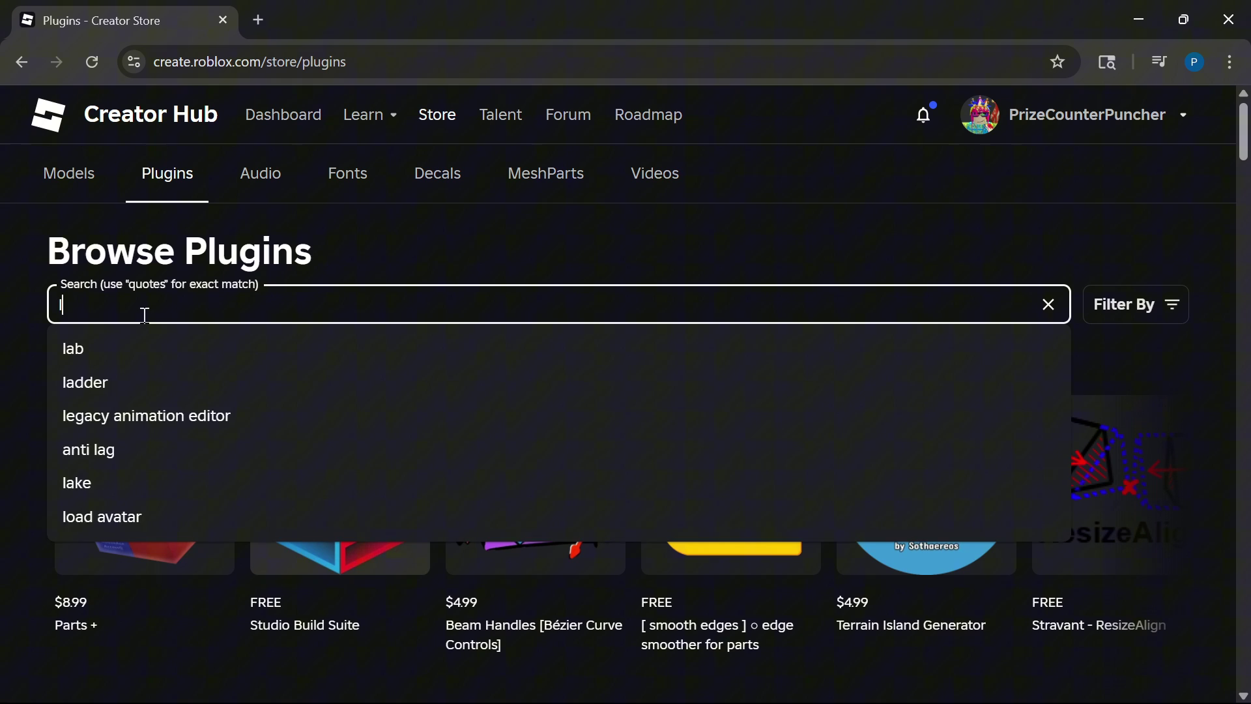
{"action": "type", "text": "oad ch"}
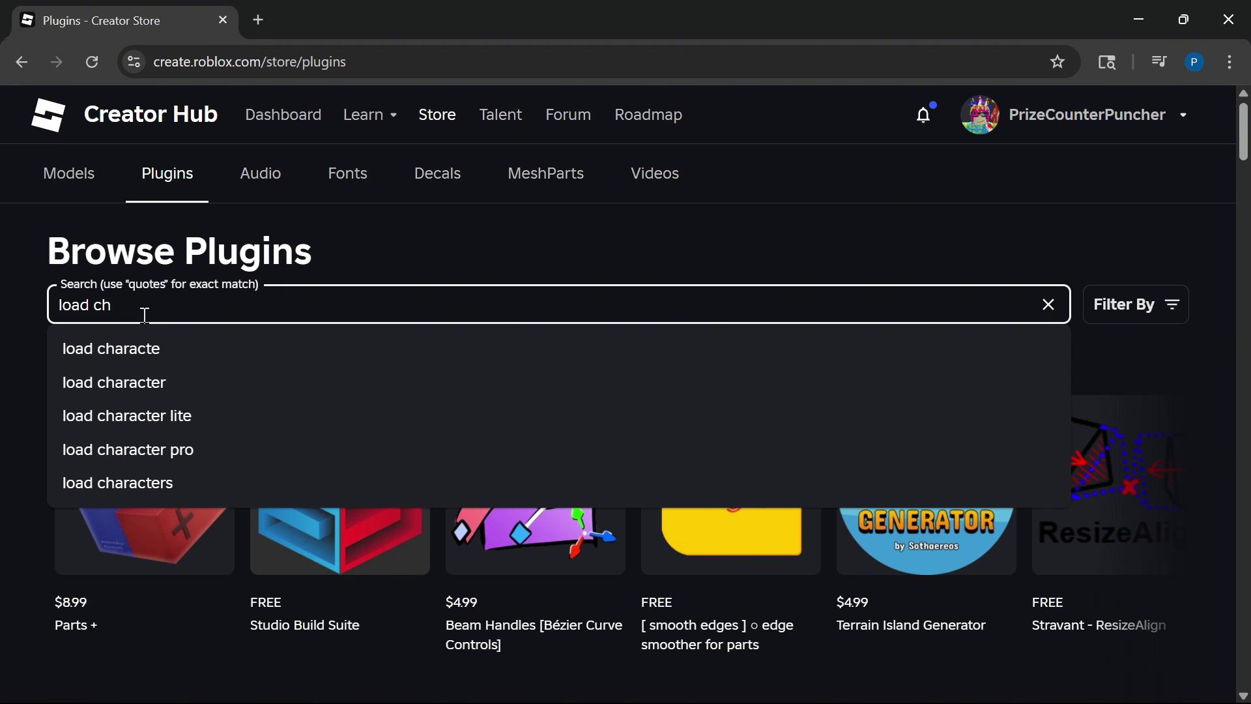
{"action": "left_click", "coordinate": [131, 383]}
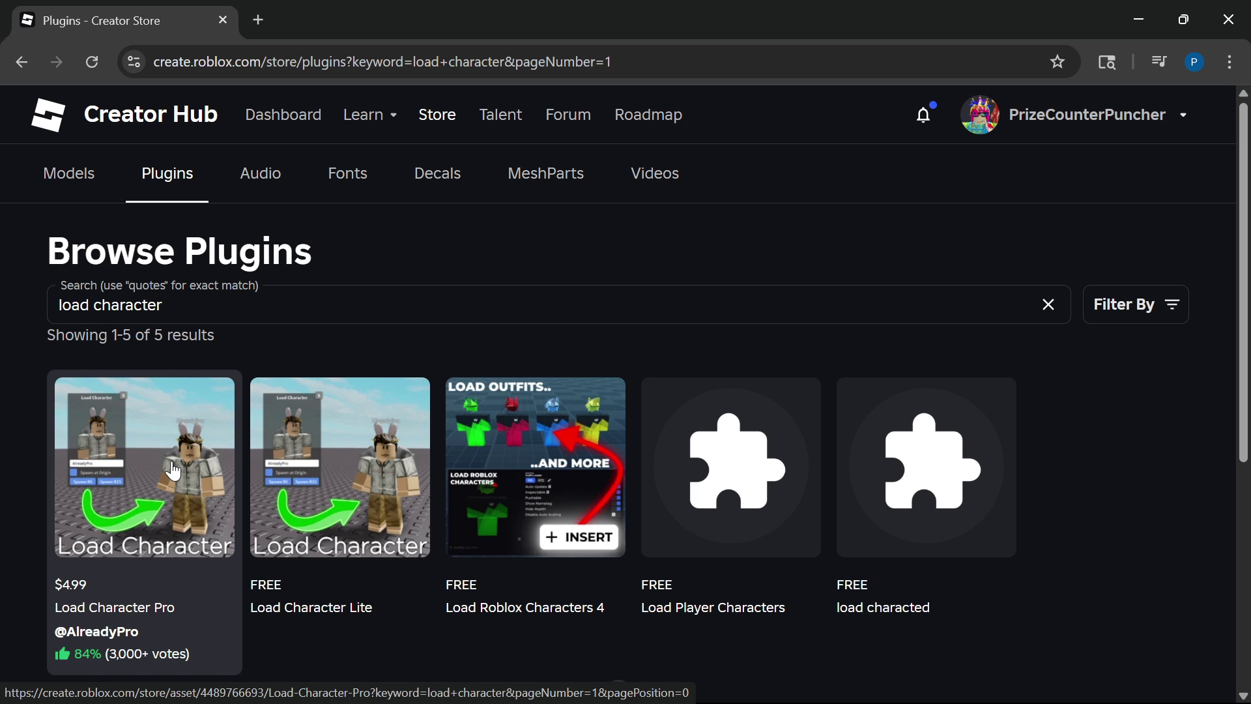
- Get the free Load Character Lite plugin and open it in Roblox Studio
{"action": "left_click", "coordinate": [352, 454]}
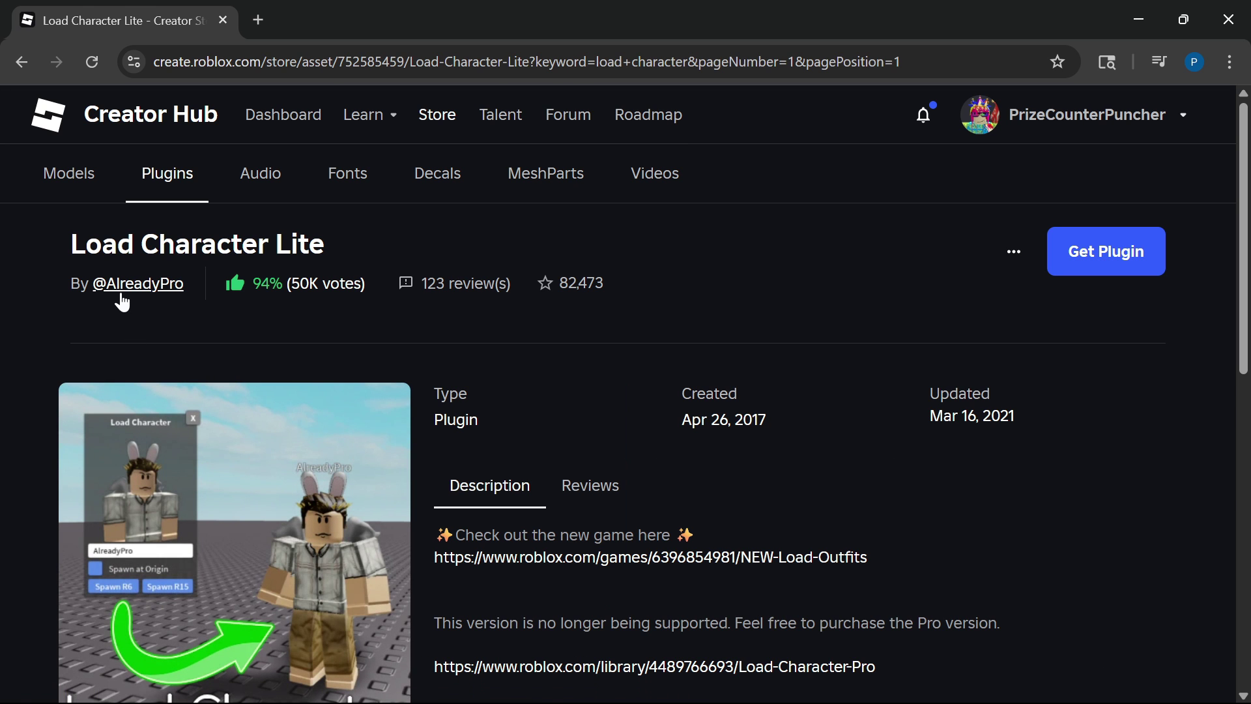
{"action": "left_click", "coordinate": [1108, 254]}
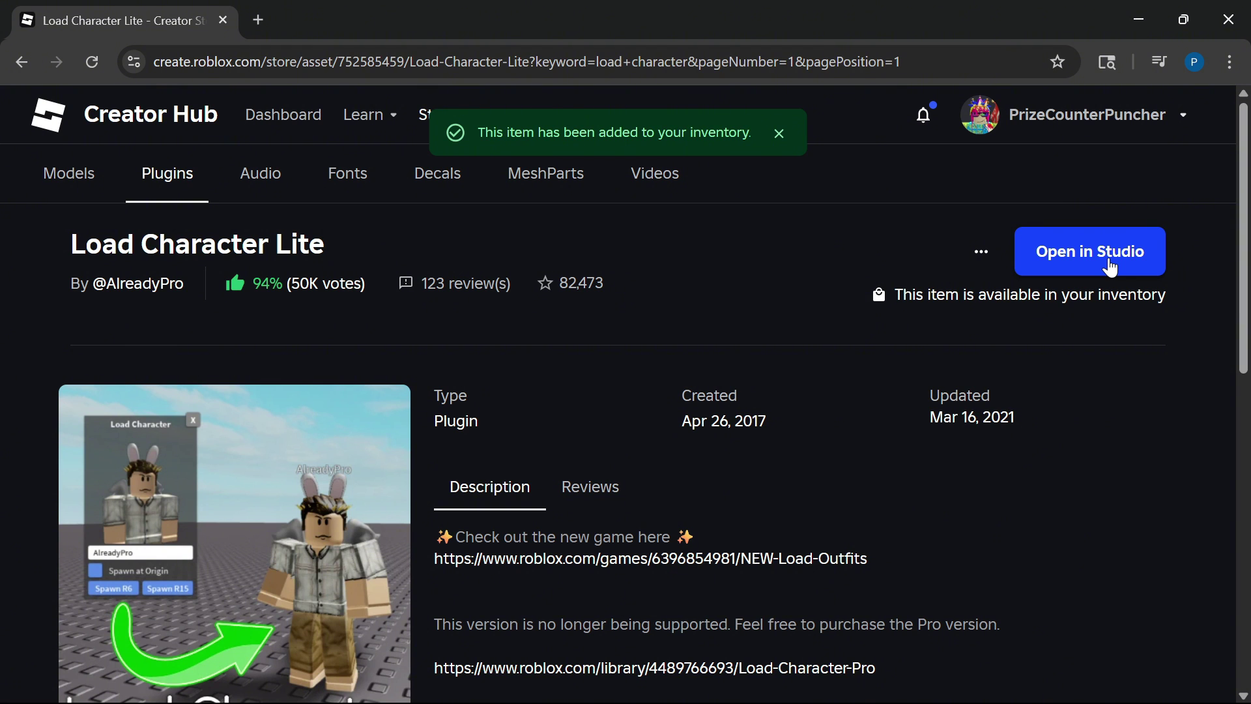
{"action": "left_click", "coordinate": [1110, 267]}
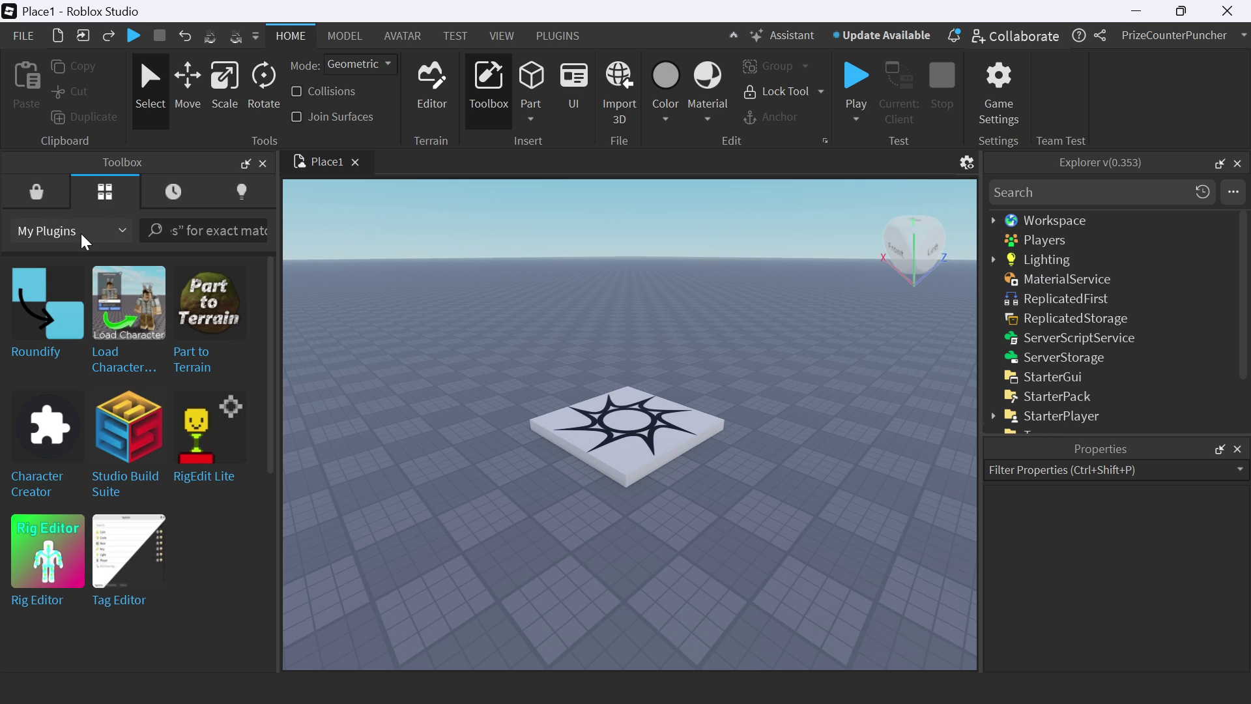
- Install Load Character from My Plugins, close the Toolbox, and show the Plugins tab commands
{"action": "mouse_move", "coordinate": [139, 319]}
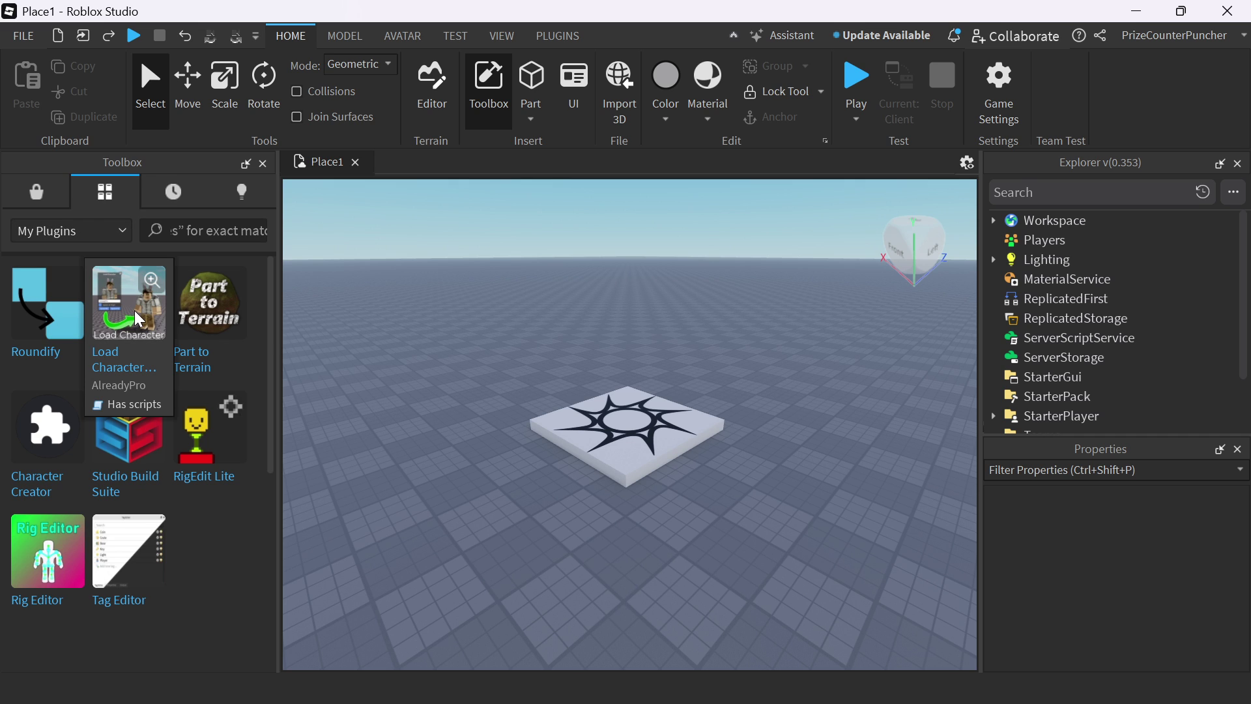
{"action": "left_click", "coordinate": [139, 319]}
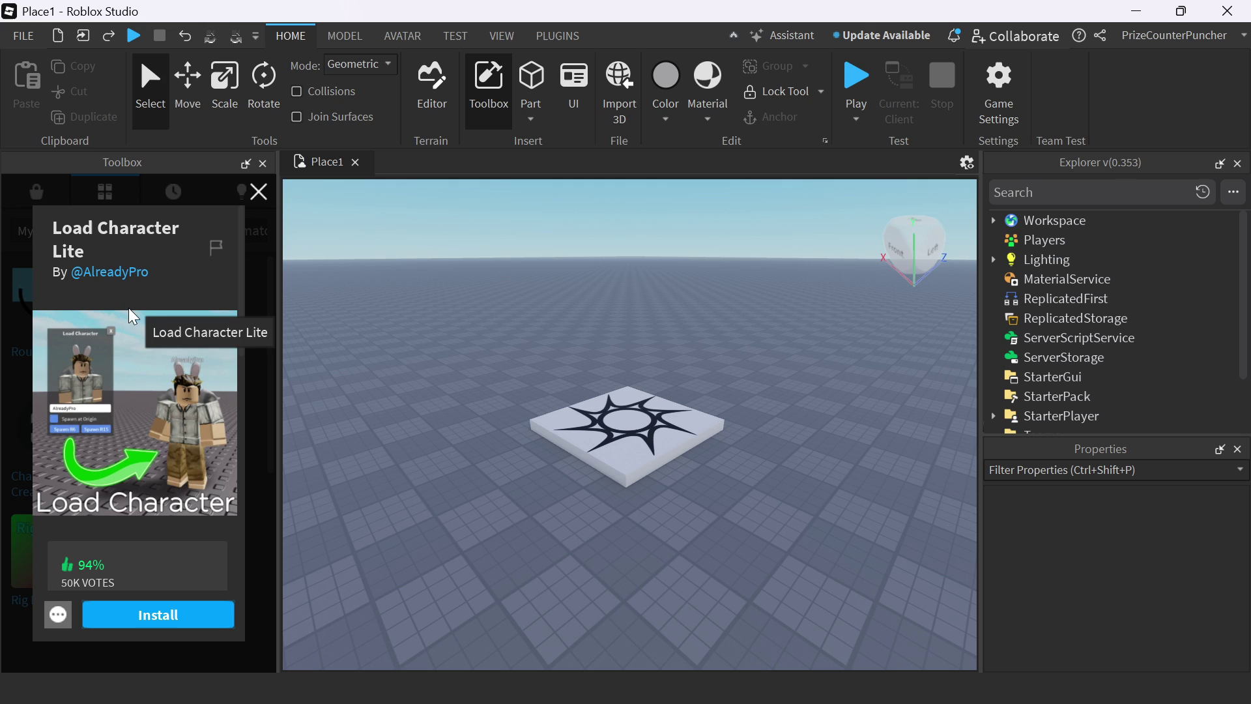
{"action": "left_click", "coordinate": [168, 620]}
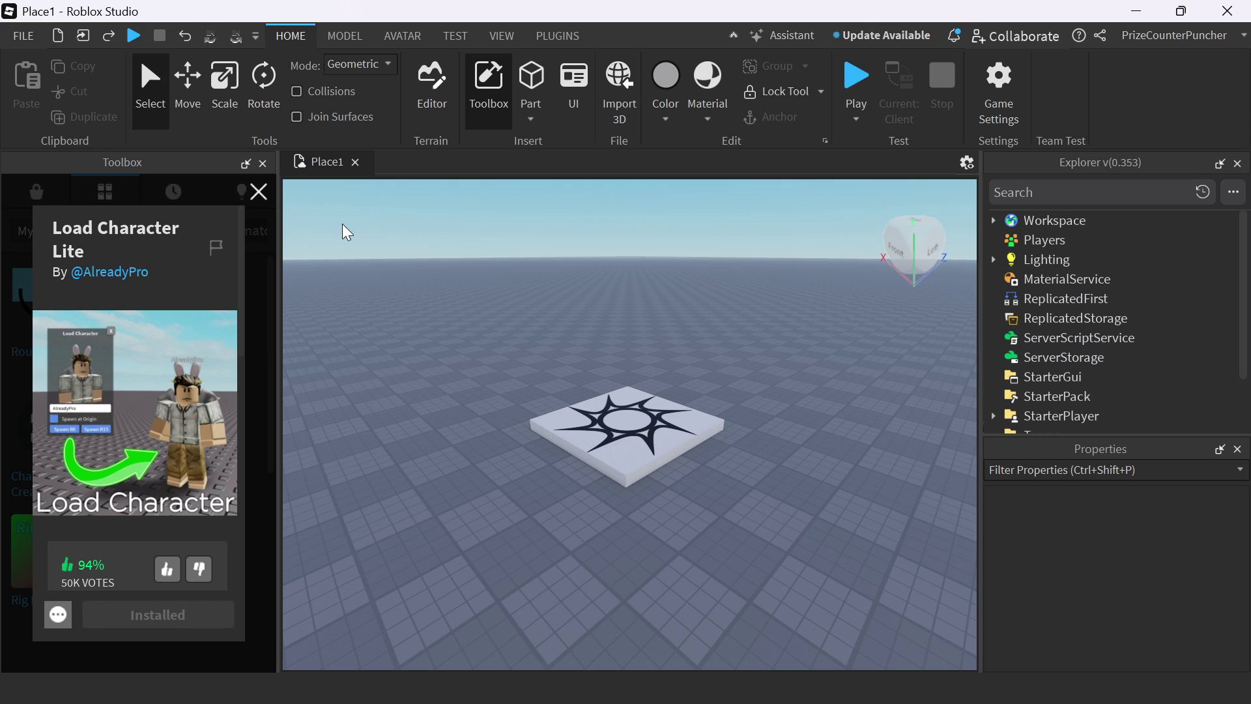
{"action": "left_click", "coordinate": [264, 163]}
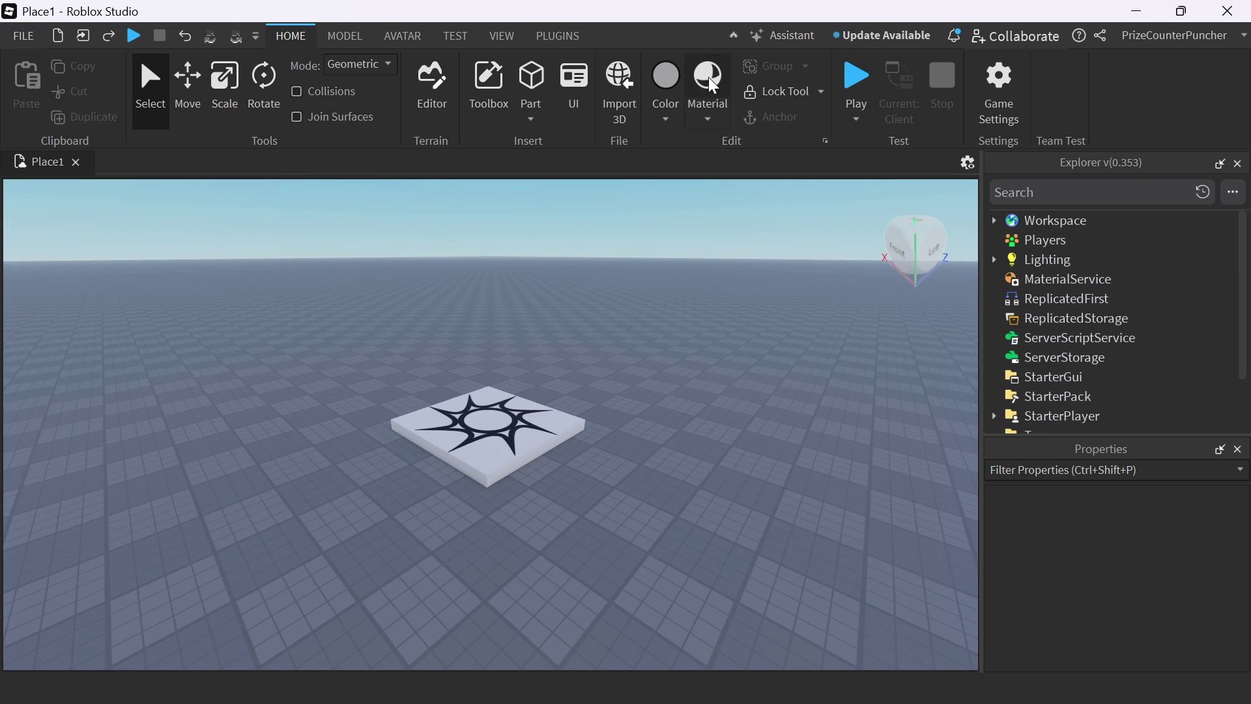
{"action": "left_click", "coordinate": [554, 37]}
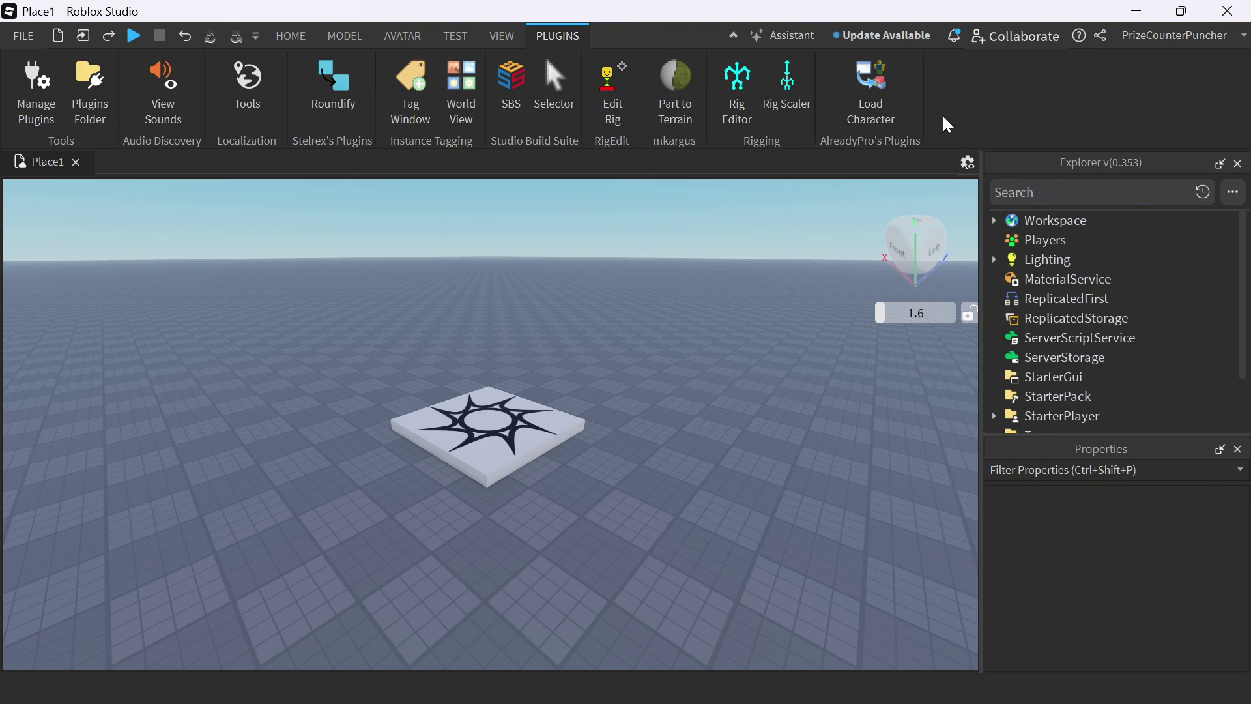
- Load the creator's own username as an R15 rig and place it right of the spawn plate
{"action": "left_click", "coordinate": [873, 87]}
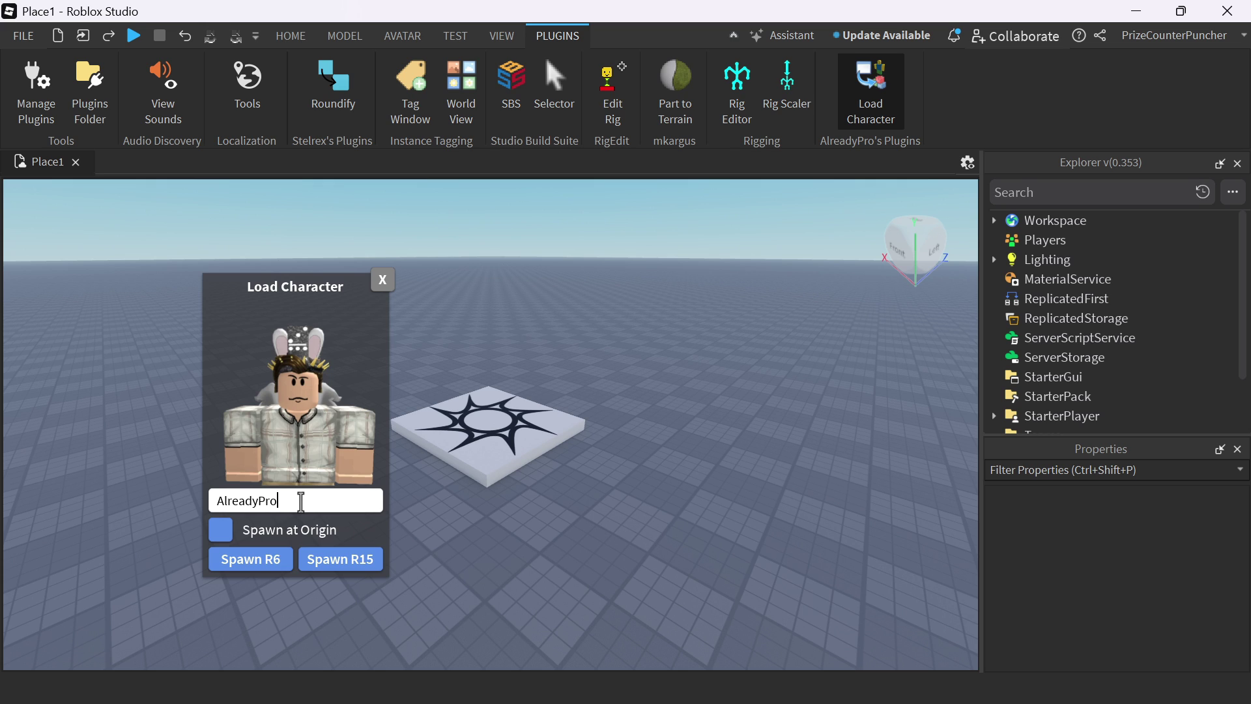
{"action": "key", "text": "BackSpace"}
{"action": "key", "text": "BackSpace"}
{"action": "key", "text": "BackSpace"}
{"action": "key", "text": "BackSpace"}
{"action": "key", "text": "BackSpace"}
{"action": "key", "text": "BackSpace"}
{"action": "key", "text": "BackSpace"}
{"action": "key", "text": "BackSpace"}
{"action": "key", "text": "BackSpace"}
{"action": "key", "text": "BackSpace"}
{"action": "type", "text": "p"}
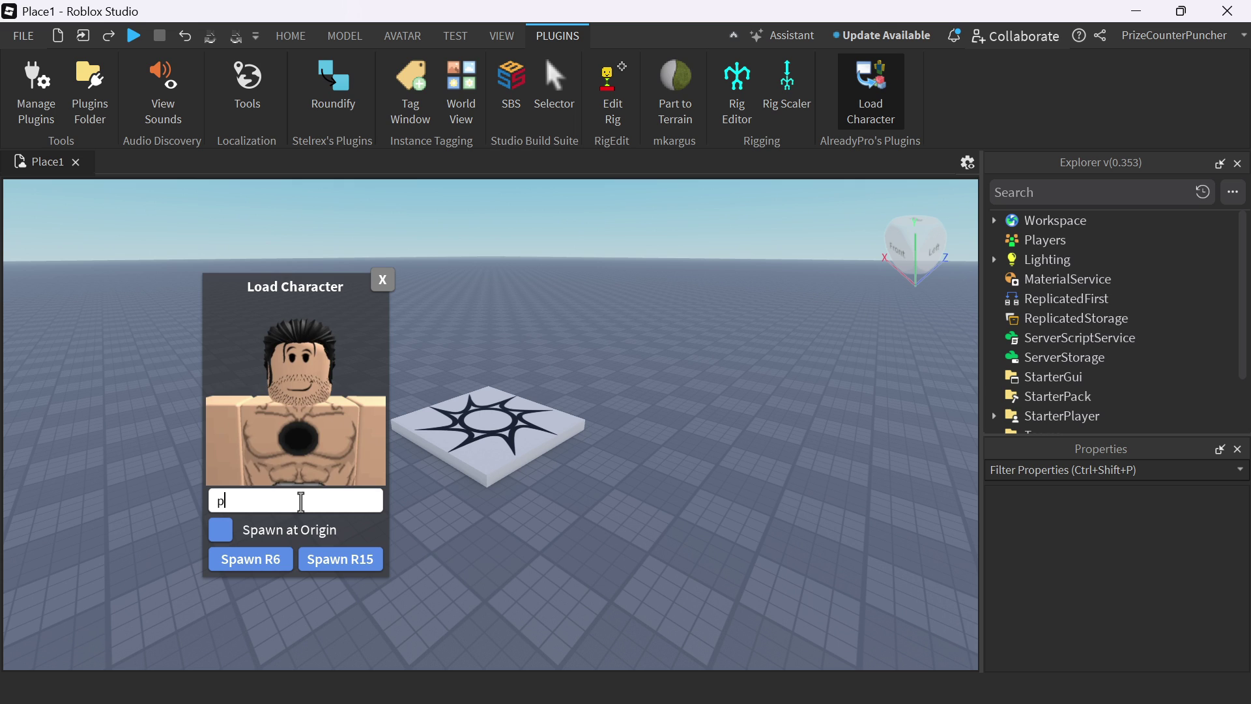
{"action": "type", "text": "rizecoun"}
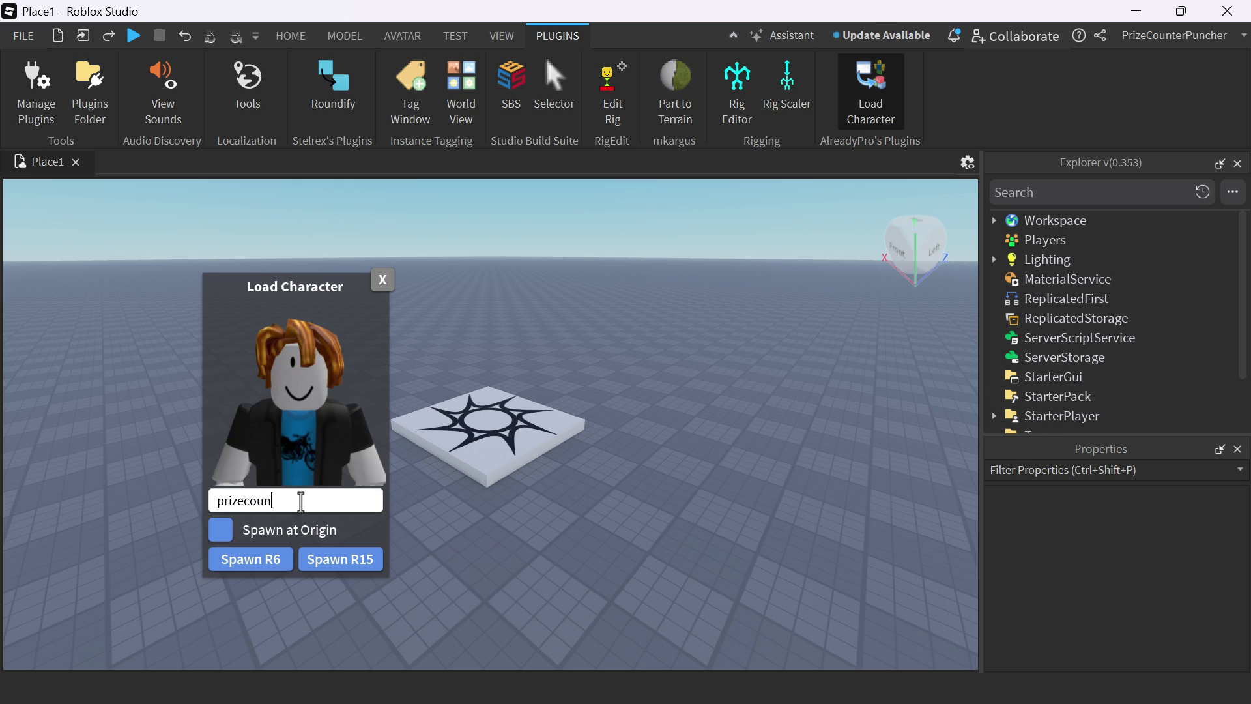
{"action": "type", "text": "terpu"}
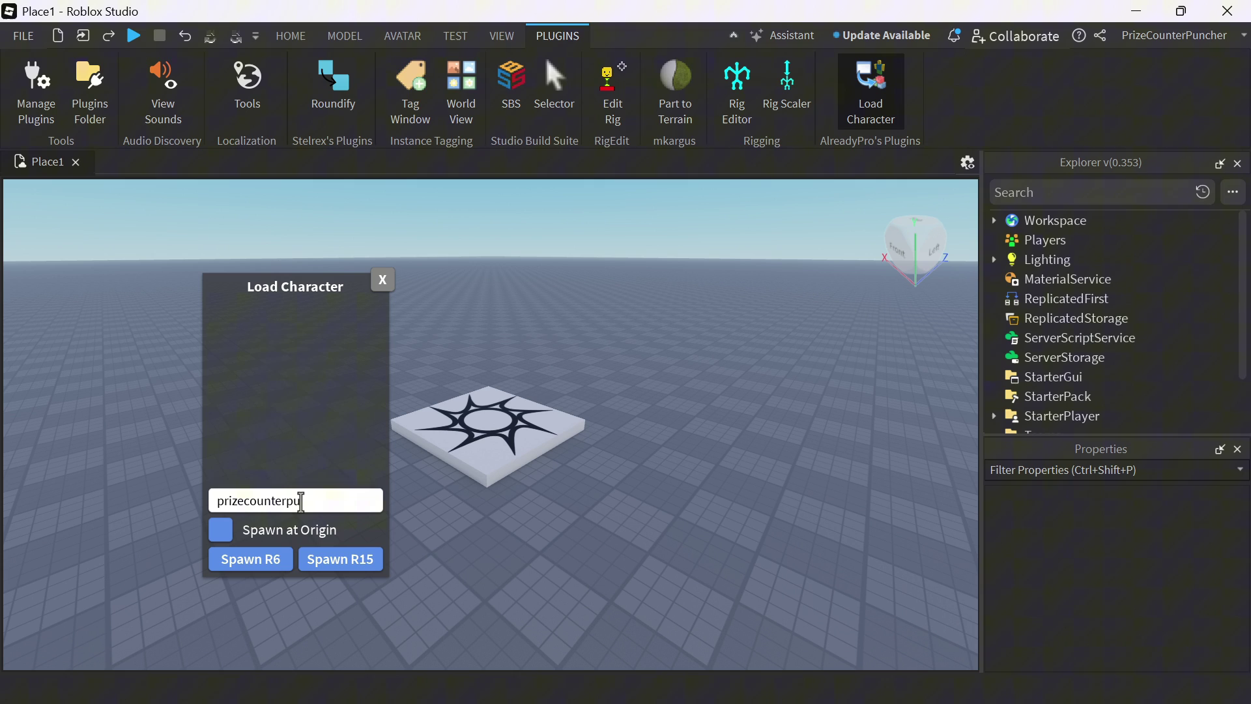
{"action": "type", "text": "ncher"}
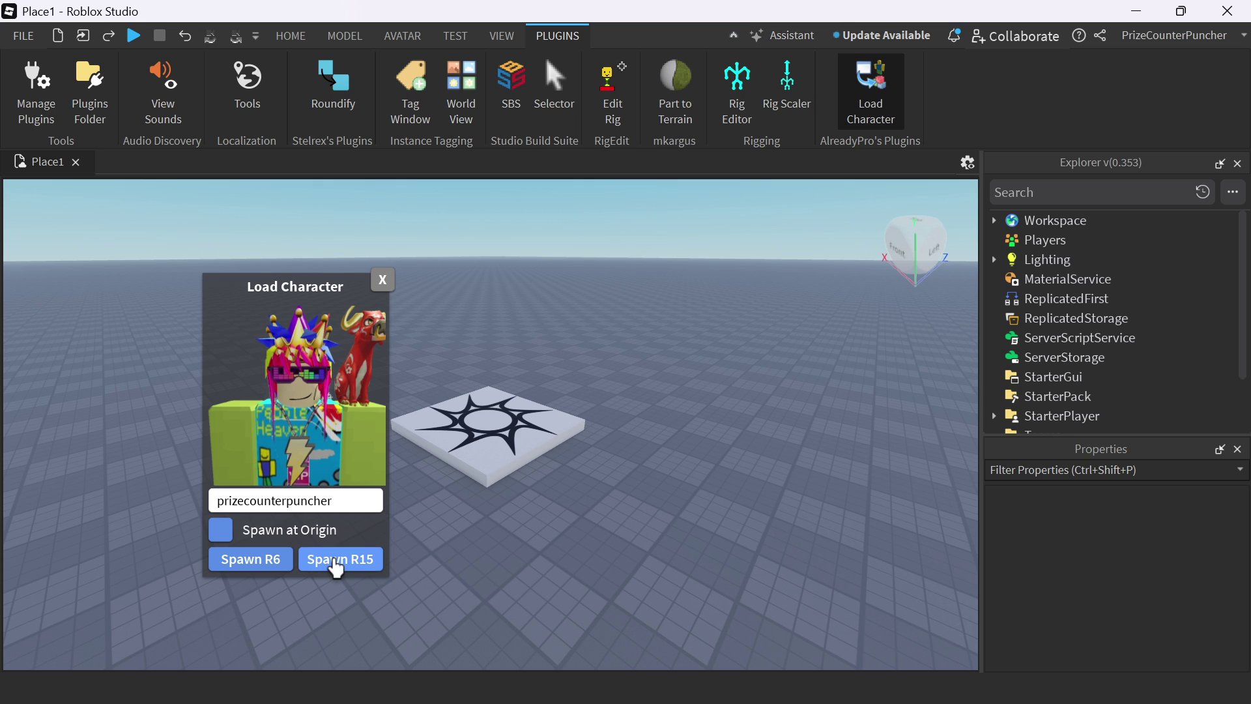
{"action": "left_click", "coordinate": [336, 568]}
{"action": "left_click_drag", "start_coordinate": [489, 424], "coordinate": [623, 483]}
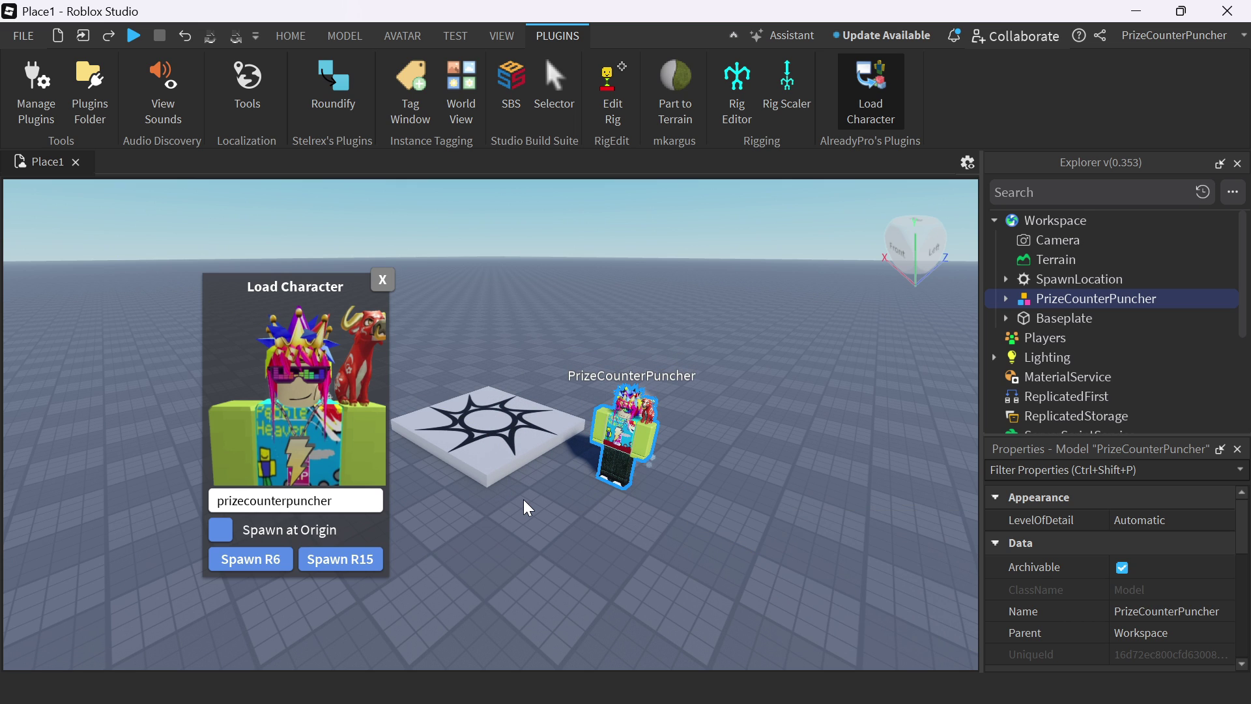
- Replace the username with a second player's name and spawn that avatar as R15
{"action": "left_click", "coordinate": [352, 500]}
{"action": "key", "text": "BackSpace"}
{"action": "key", "text": "BackSpace"}
{"action": "key", "text": "BackSpace"}
{"action": "key", "text": "BackSpace"}
{"action": "key", "text": "BackSpace"}
{"action": "key", "text": "BackSpace"}
{"action": "key", "text": "BackSpace"}
{"action": "key", "text": "BackSpace"}
{"action": "key", "text": "BackSpace"}
{"action": "key", "text": "BackSpace"}
{"action": "key", "text": "BackSpace"}
{"action": "key", "text": "BackSpace"}
{"action": "key", "text": "BackSpace"}
{"action": "key", "text": "BackSpace"}
{"action": "key", "text": "BackSpace"}
{"action": "key", "text": "BackSpace"}
{"action": "key", "text": "BackSpace"}
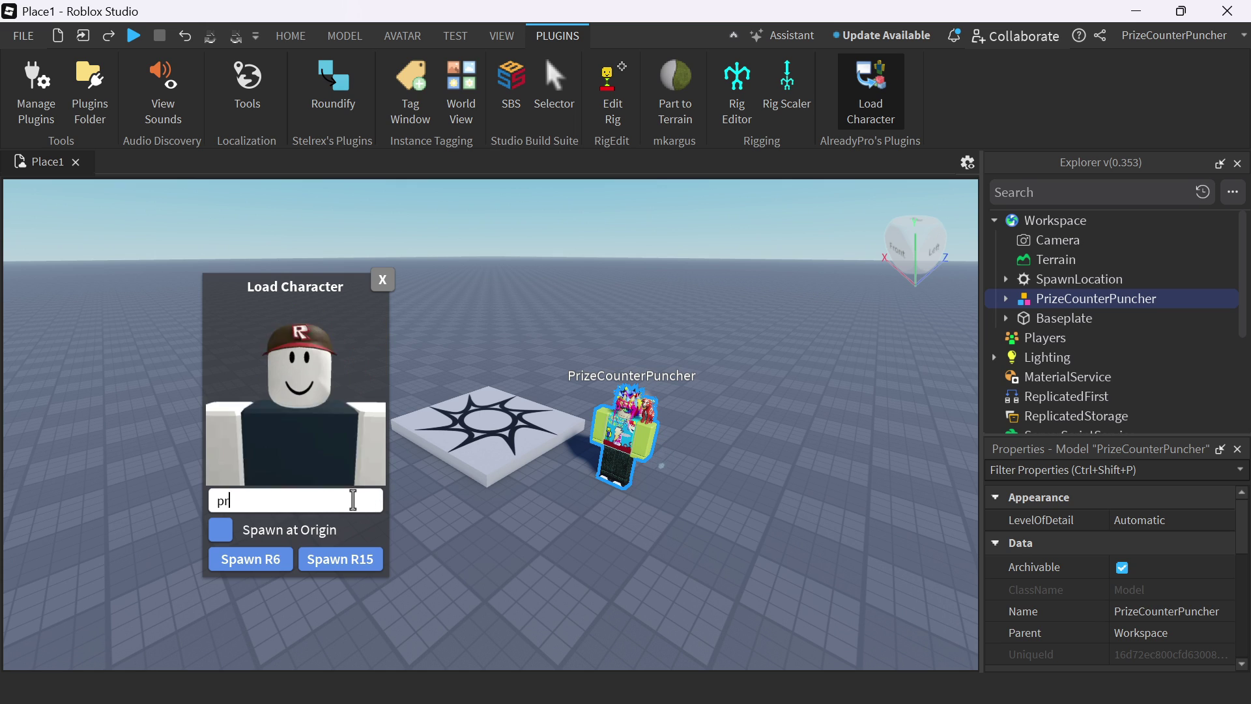
{"action": "key", "text": "BackSpace"}
{"action": "key", "text": "BackSpace"}
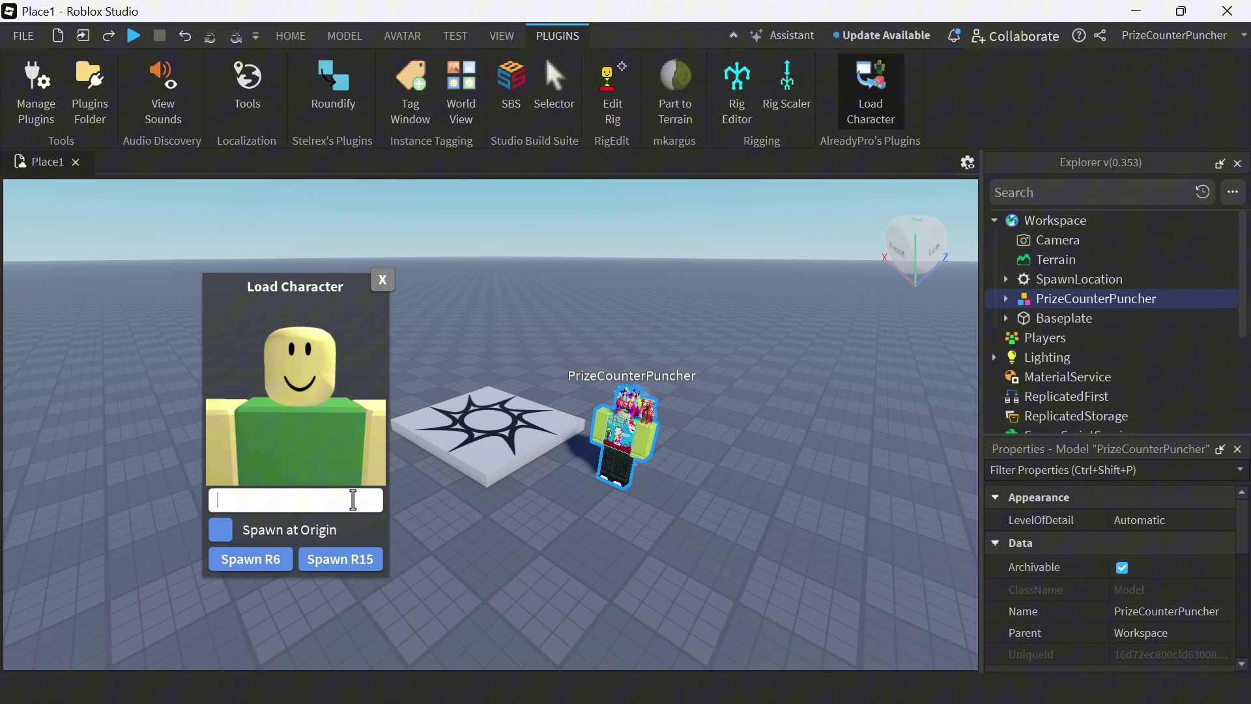
{"action": "type", "text": "tes"}
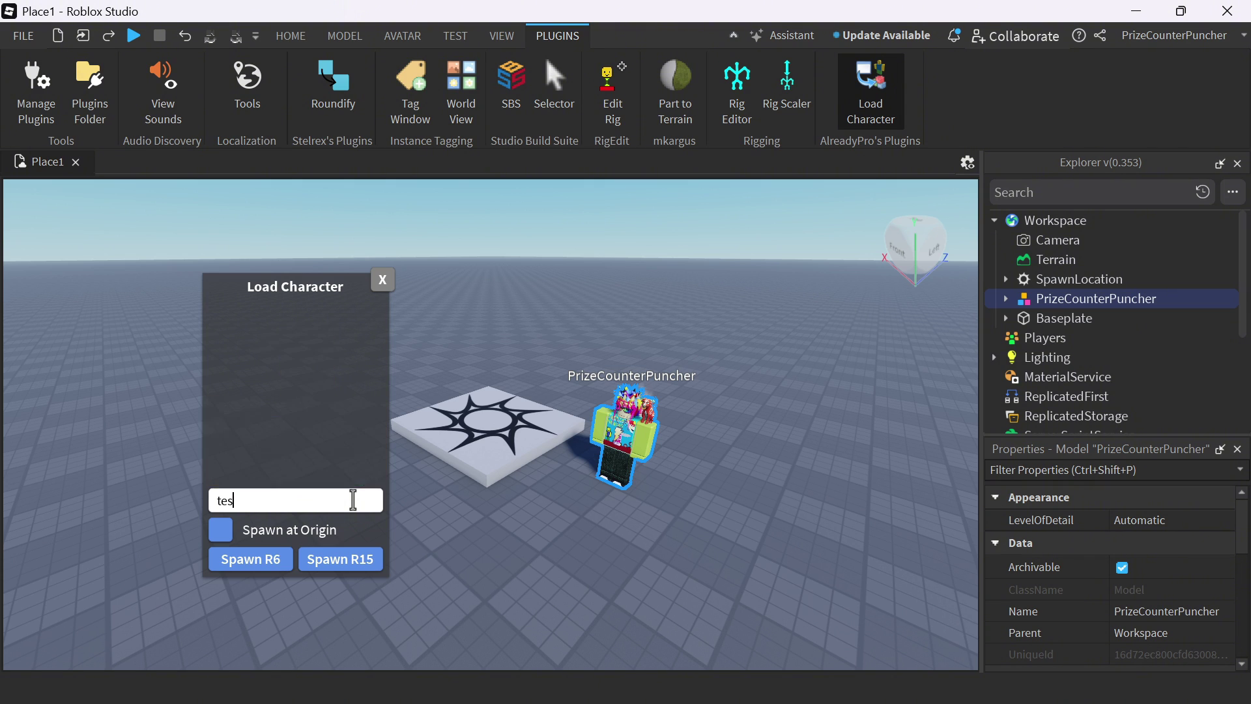
{"action": "type", "text": "ski"}
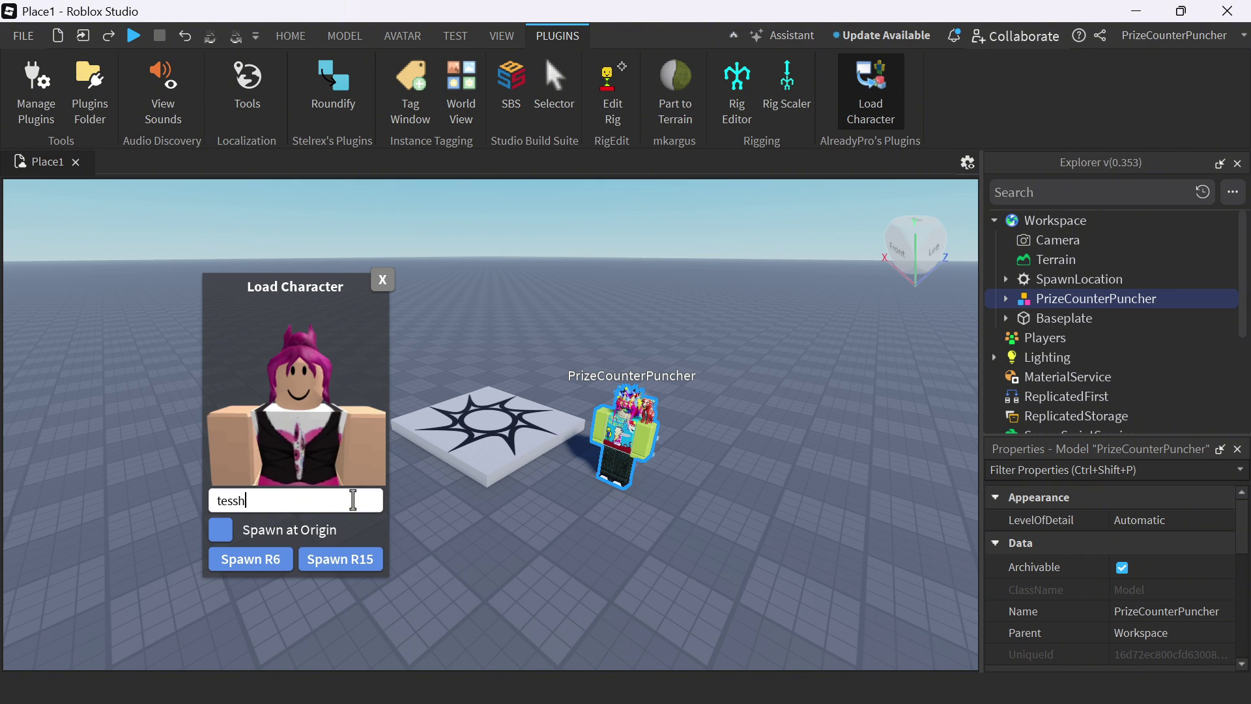
{"action": "type", "text": "ll"}
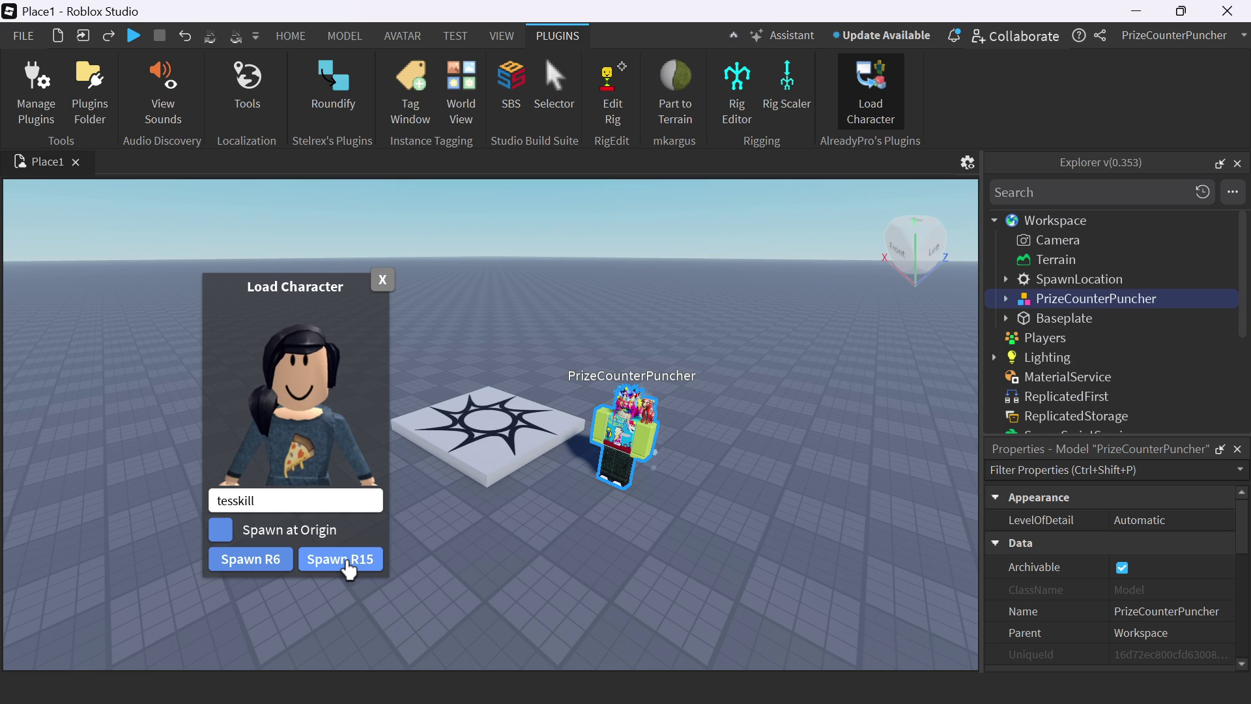
{"action": "left_click", "coordinate": [347, 563]}
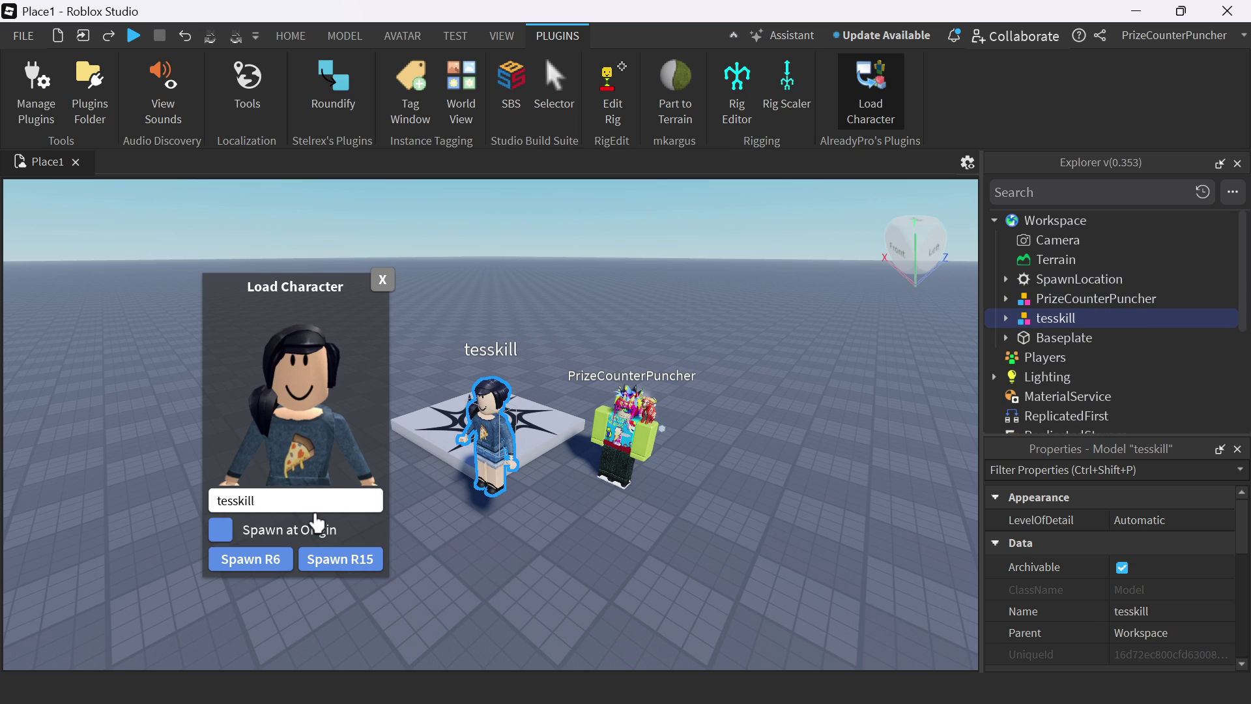
- Append '67' to the username, spawn that avatar as R15, and set it beside the others
{"action": "left_click", "coordinate": [308, 500]}
{"action": "type", "text": "67"}
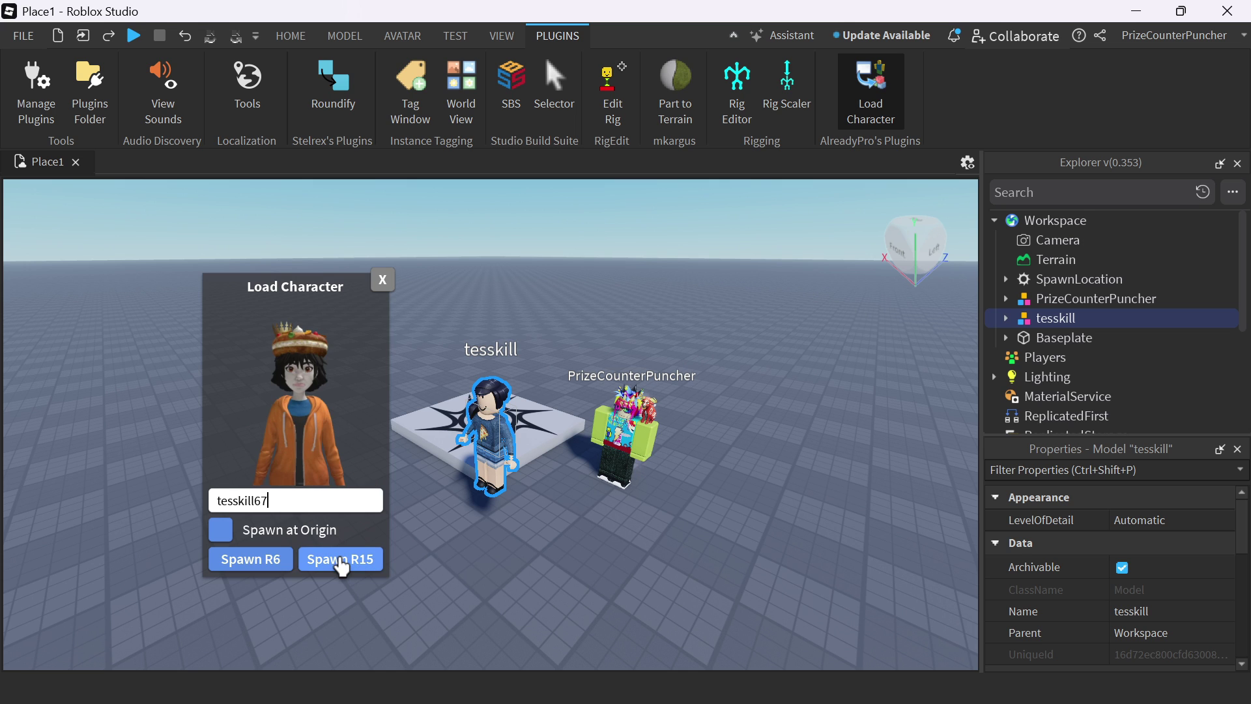
{"action": "left_click", "coordinate": [340, 562]}
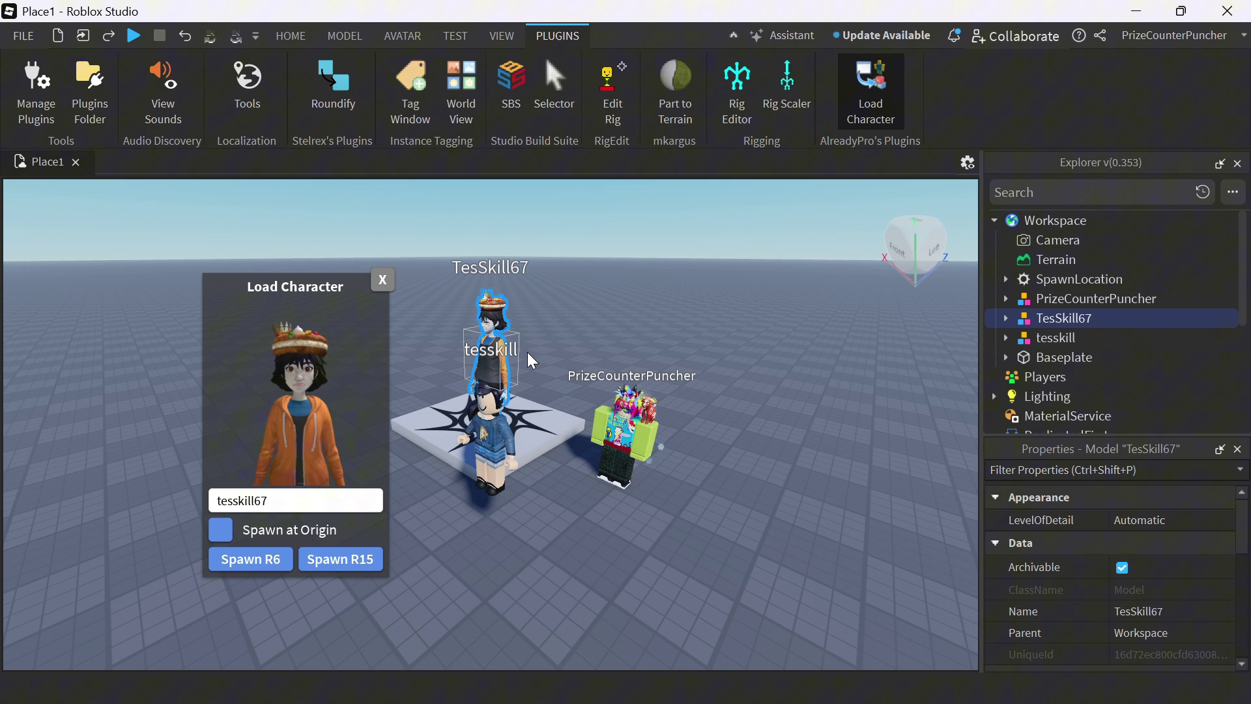
{"action": "left_click_drag", "start_coordinate": [488, 347], "coordinate": [518, 499]}
{"action": "left_click", "coordinate": [518, 498]}
{"action": "key", "text": "f"}
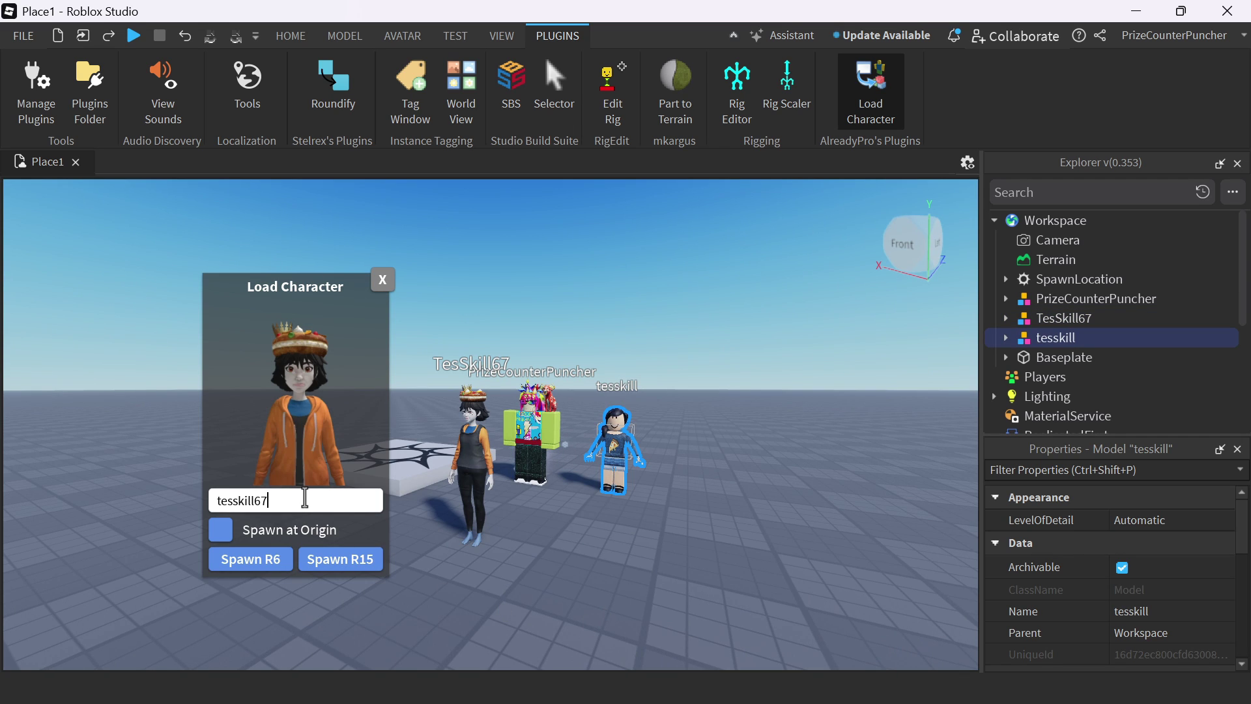
- Spawn another player's skull-headed avatar as R15 and move it right and forward
{"action": "key", "text": "BackSpace"}
{"action": "key", "text": "BackSpace"}
{"action": "key", "text": "BackSpace"}
{"action": "key", "text": "BackSpace"}
{"action": "key", "text": "BackSpace"}
{"action": "key", "text": "BackSpace"}
{"action": "key", "text": "BackSpace"}
{"action": "key", "text": "BackSpace"}
{"action": "key", "text": "BackSpace"}
{"action": "key", "text": "BackSpace"}
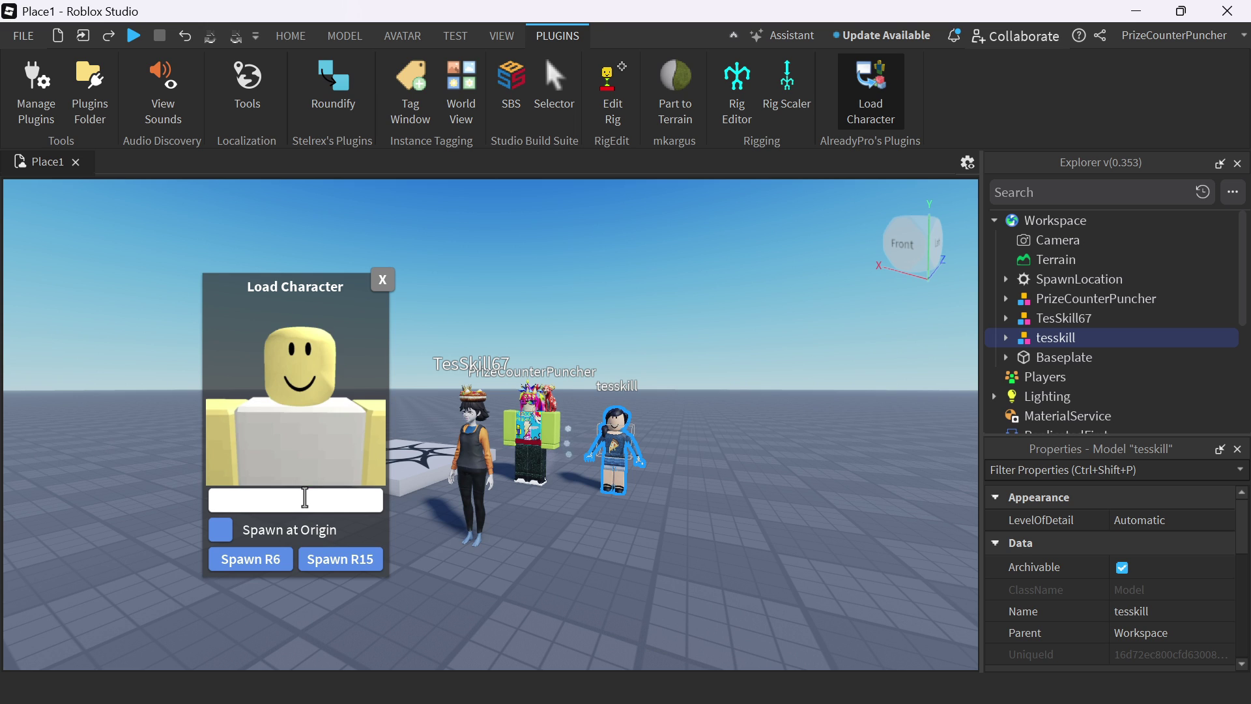
{"action": "type", "text": "iGamer"}
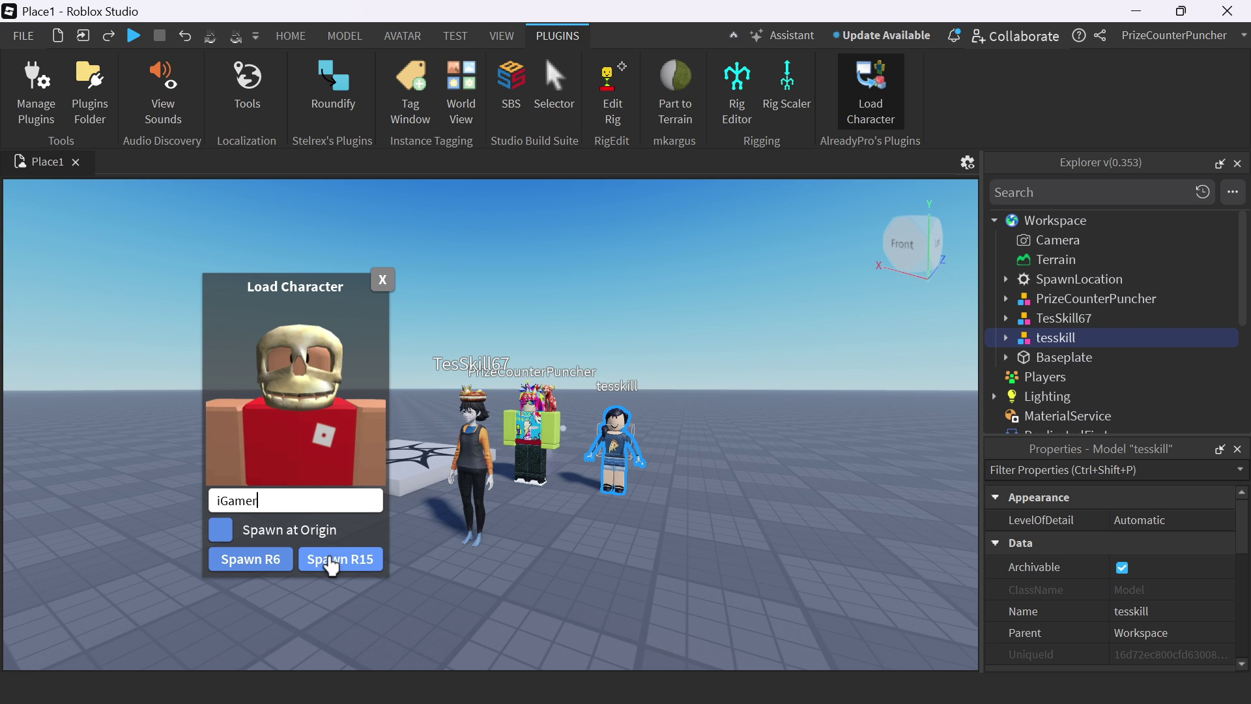
{"action": "left_click", "coordinate": [337, 567]}
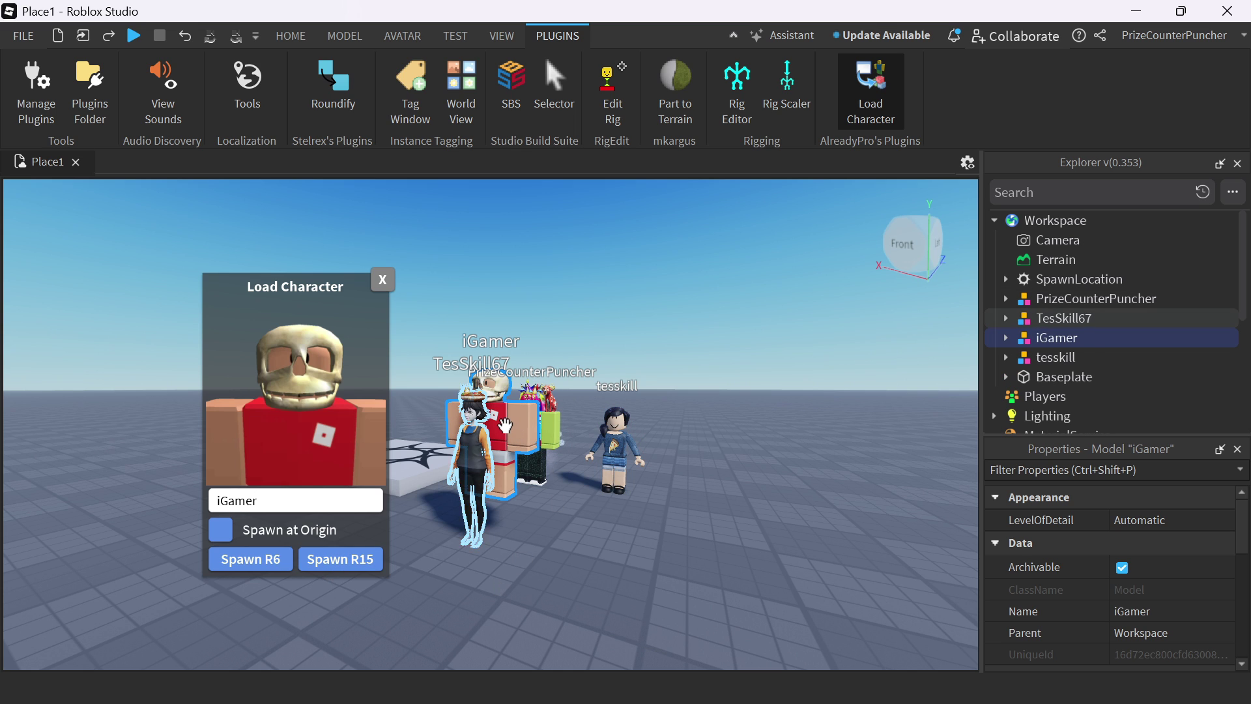
{"action": "left_click_drag", "start_coordinate": [509, 425], "coordinate": [583, 473]}
- Spawn a white-haired player's avatar as R15 and place it at the group's right side
{"action": "left_click", "coordinate": [306, 498]}
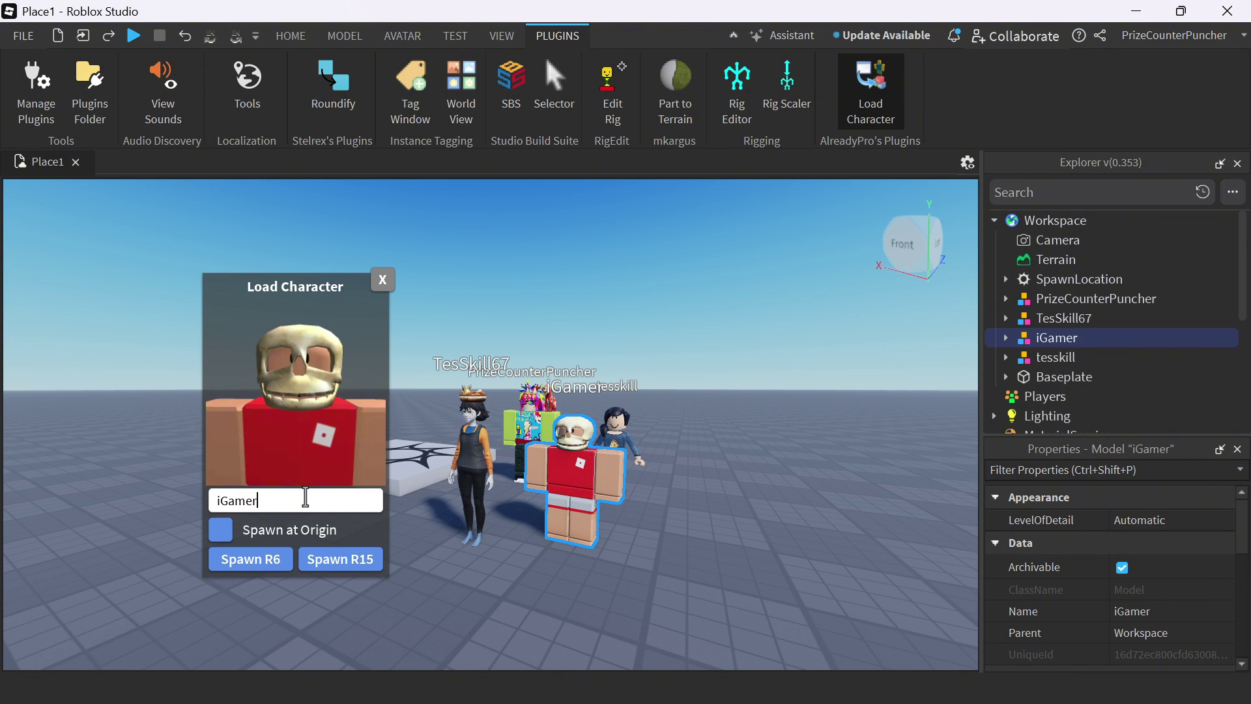
{"action": "type", "text": "The"}
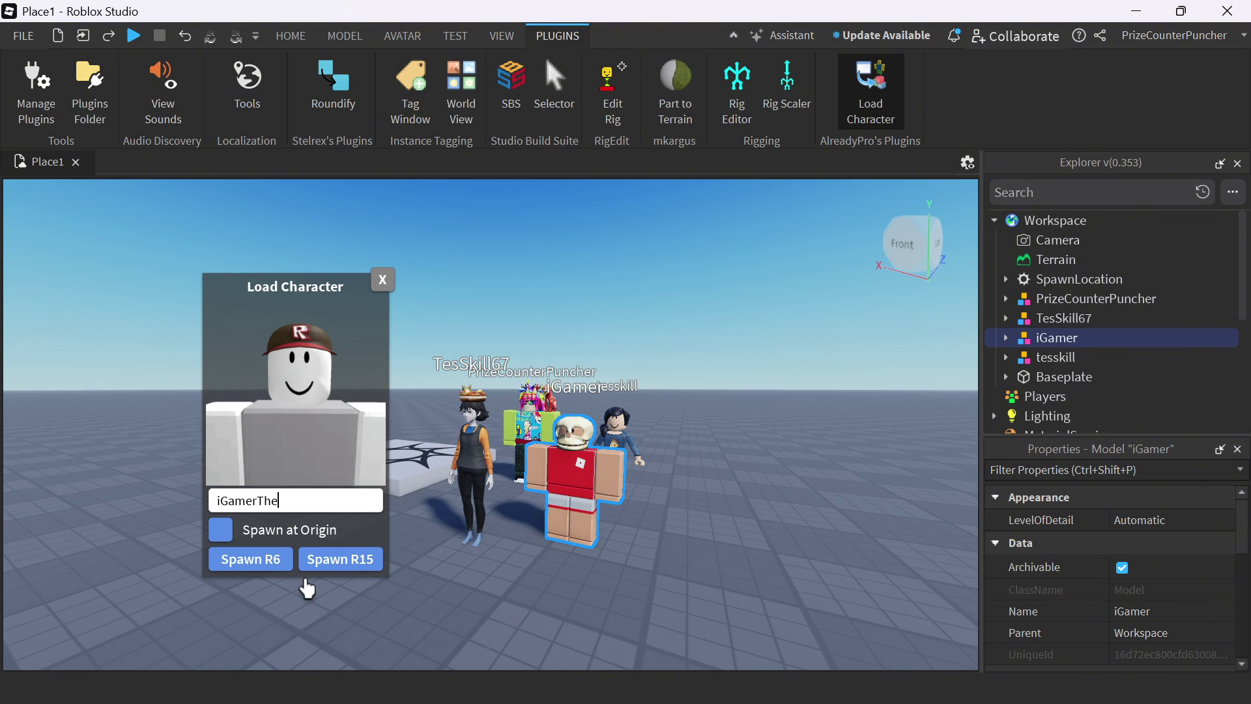
{"action": "left_click", "coordinate": [359, 568]}
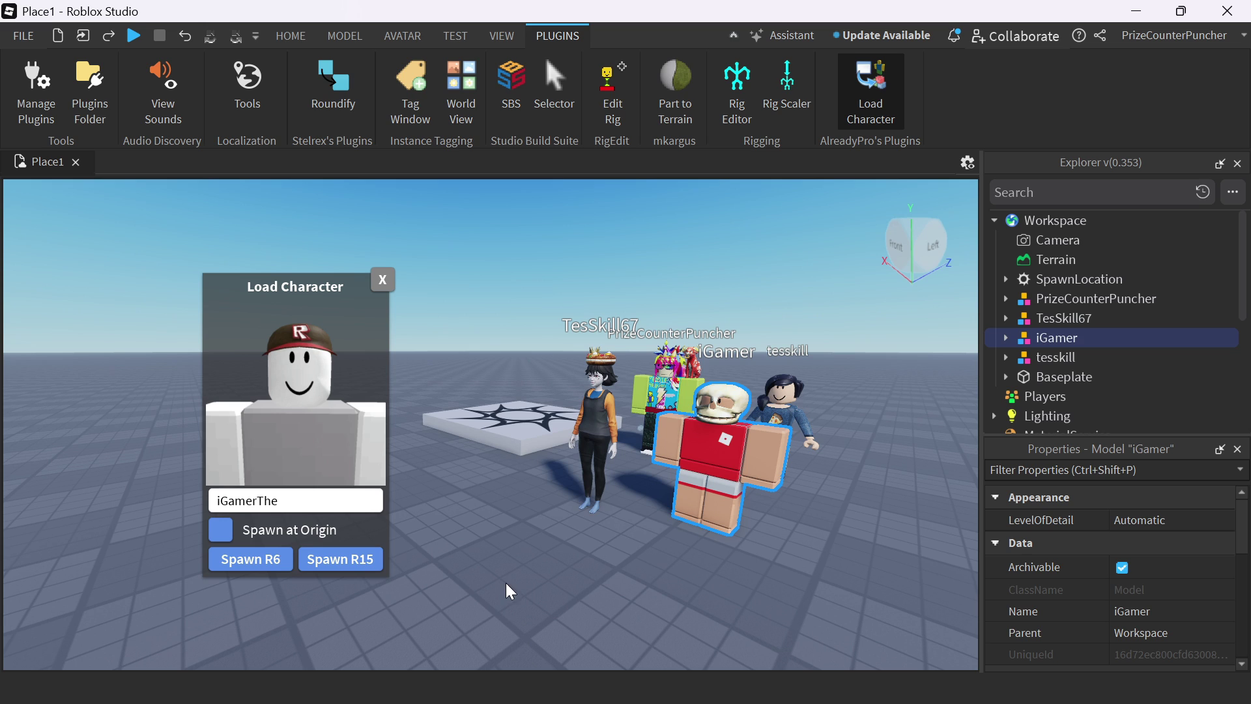
{"action": "left_click", "coordinate": [308, 499]}
{"action": "type", "text": "Developer"}
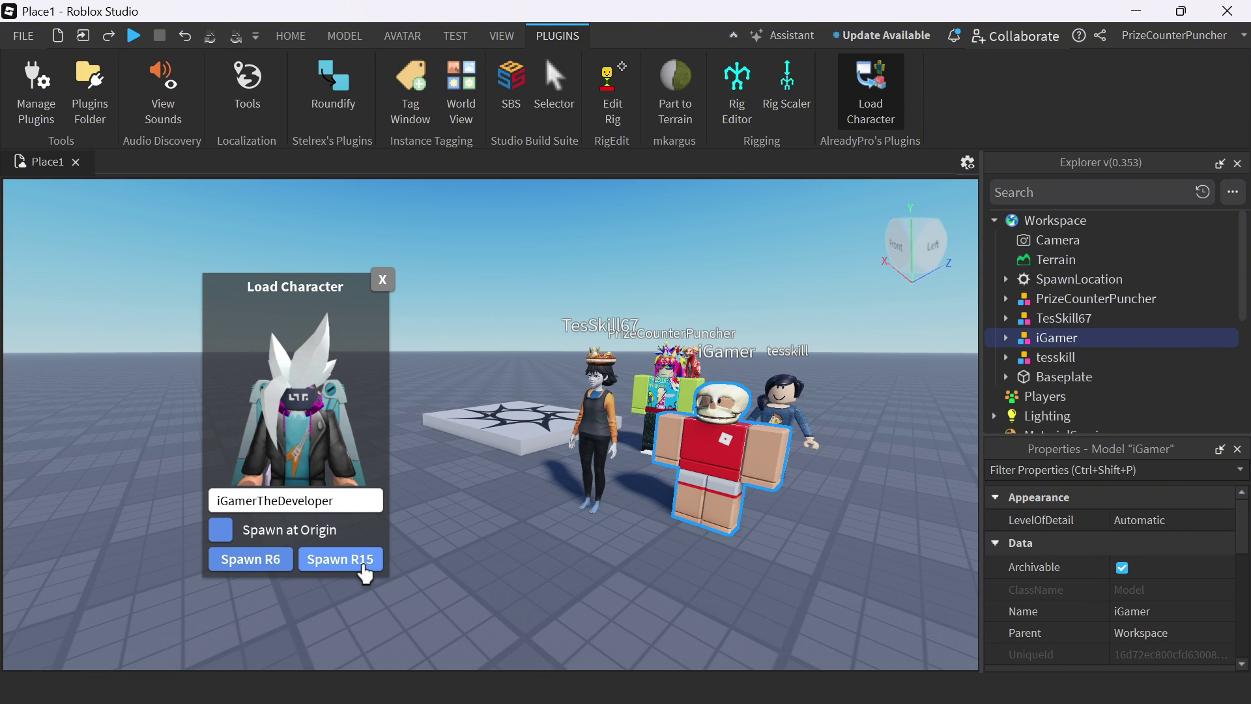
{"action": "left_click", "coordinate": [359, 565]}
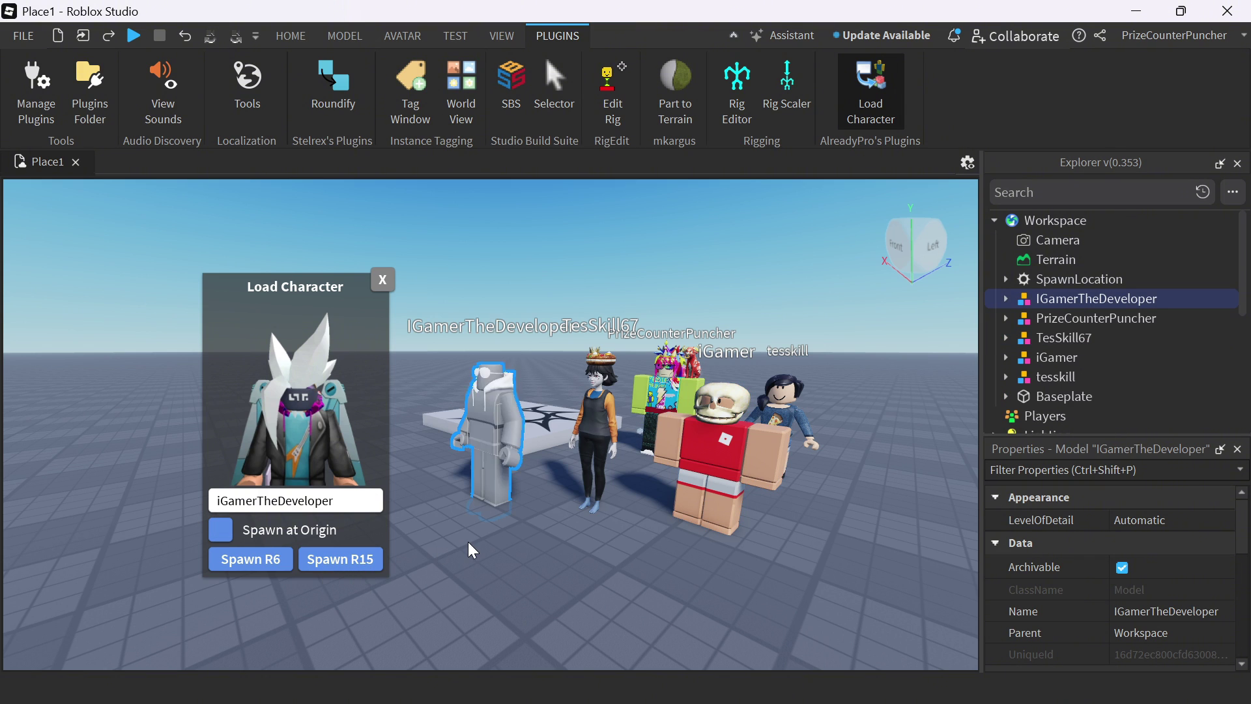
{"action": "left_click_drag", "start_coordinate": [488, 418], "coordinate": [841, 418]}
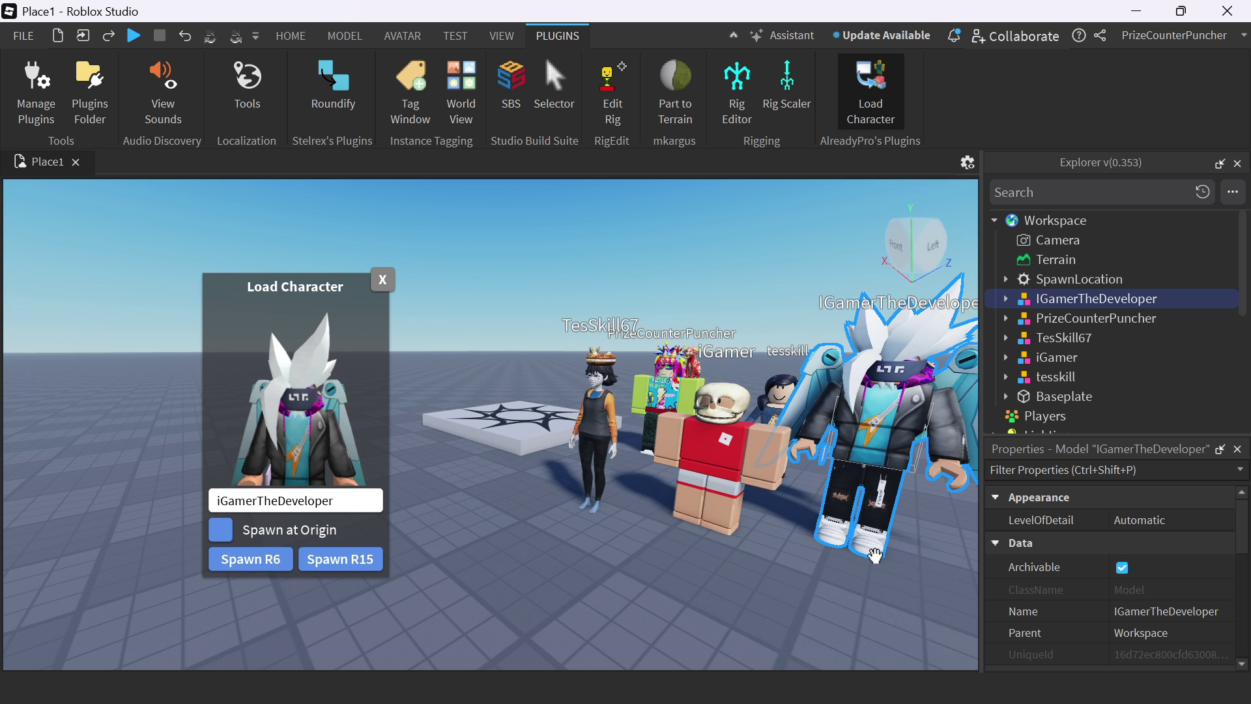
{"action": "right_click_drag", "start_coordinate": [558, 598], "coordinate": [622, 598]}
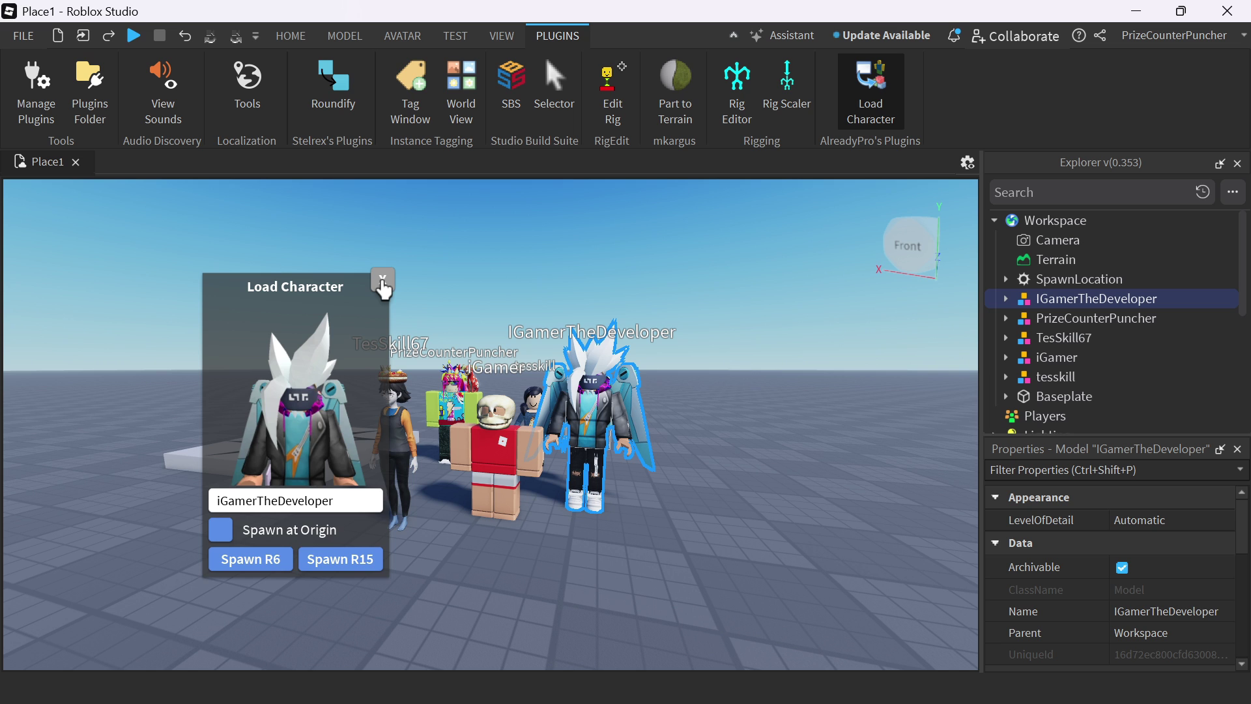
- Close the character loader and spread the white-haired, skull-headed and dark-haired avatars apart
{"action": "left_click", "coordinate": [384, 287]}
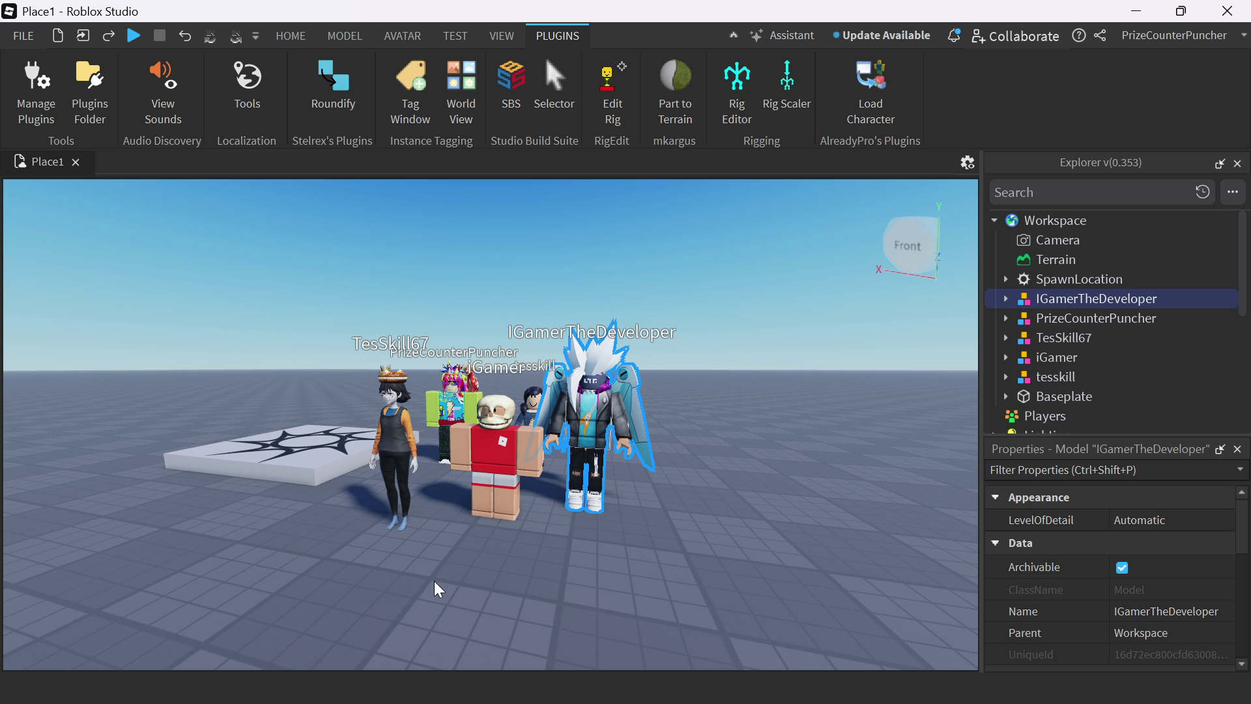
{"action": "right_click_drag", "start_coordinate": [420, 586], "coordinate": [419, 591]}
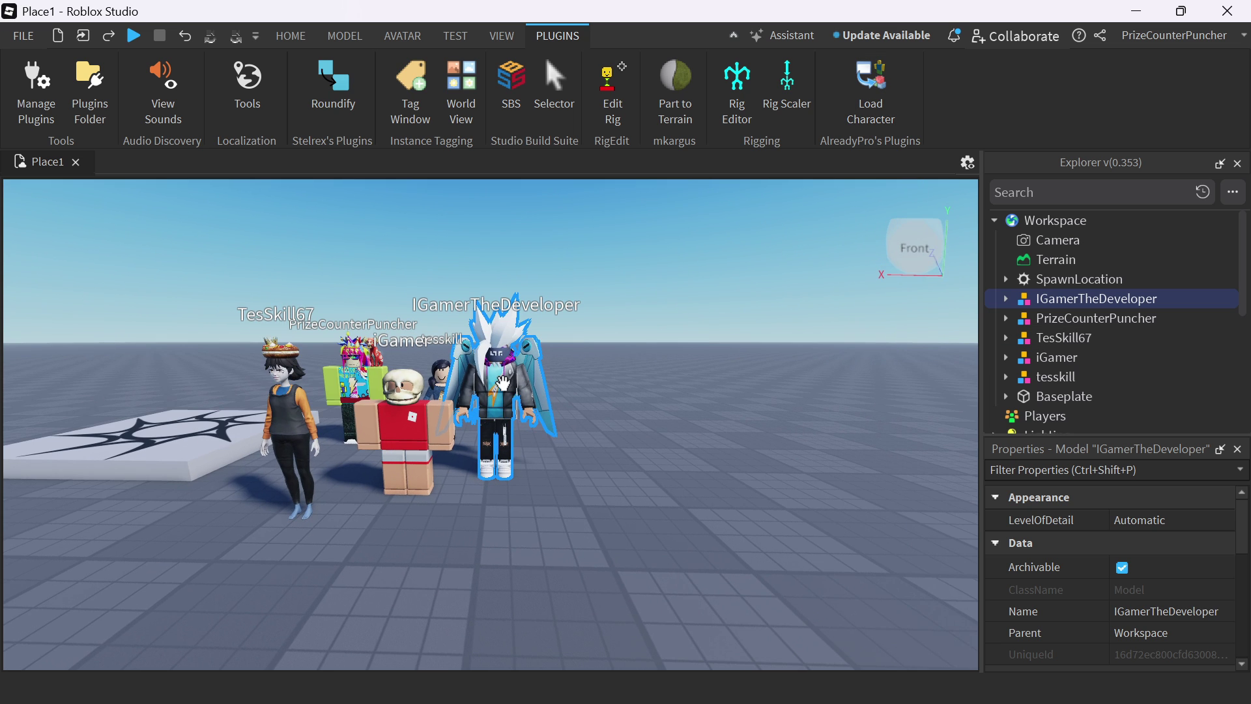
{"action": "left_click_drag", "start_coordinate": [513, 384], "coordinate": [609, 505]}
{"action": "left_click_drag", "start_coordinate": [407, 423], "coordinate": [433, 466]}
{"action": "left_click_drag", "start_coordinate": [456, 417], "coordinate": [510, 418]}
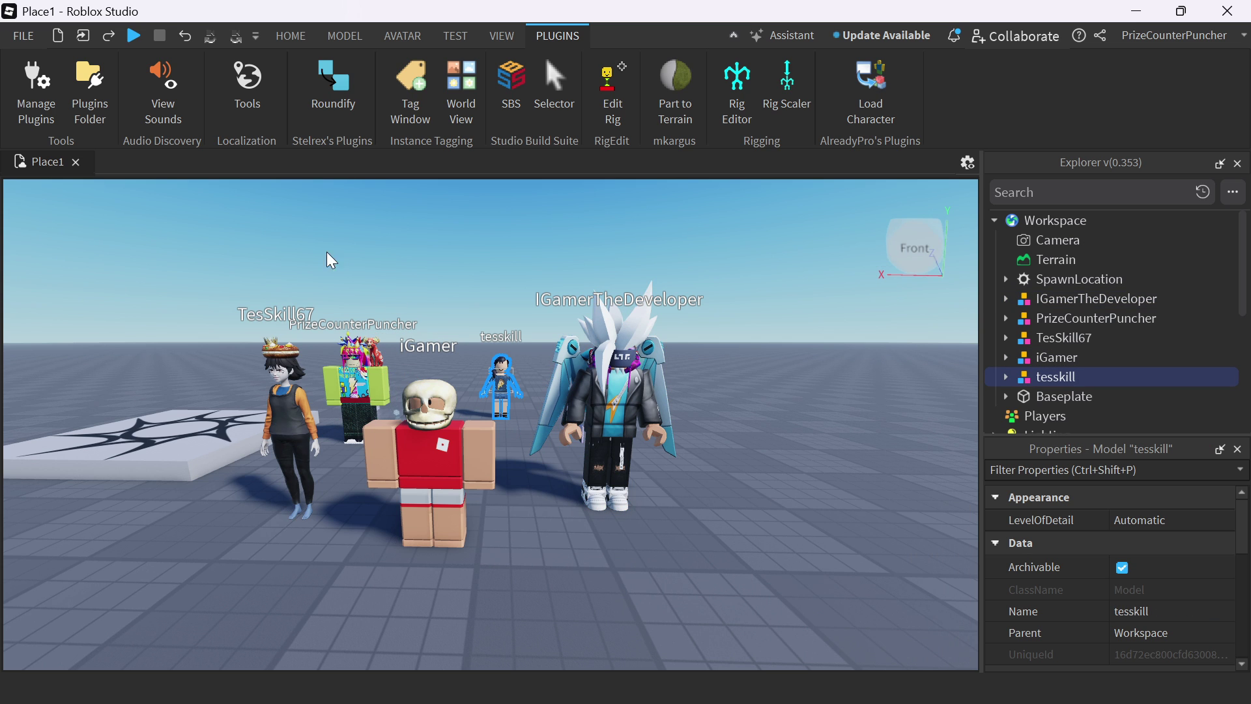
- Playtest the place, walking the player forward and back among the avatars
{"action": "left_click", "coordinate": [134, 38]}
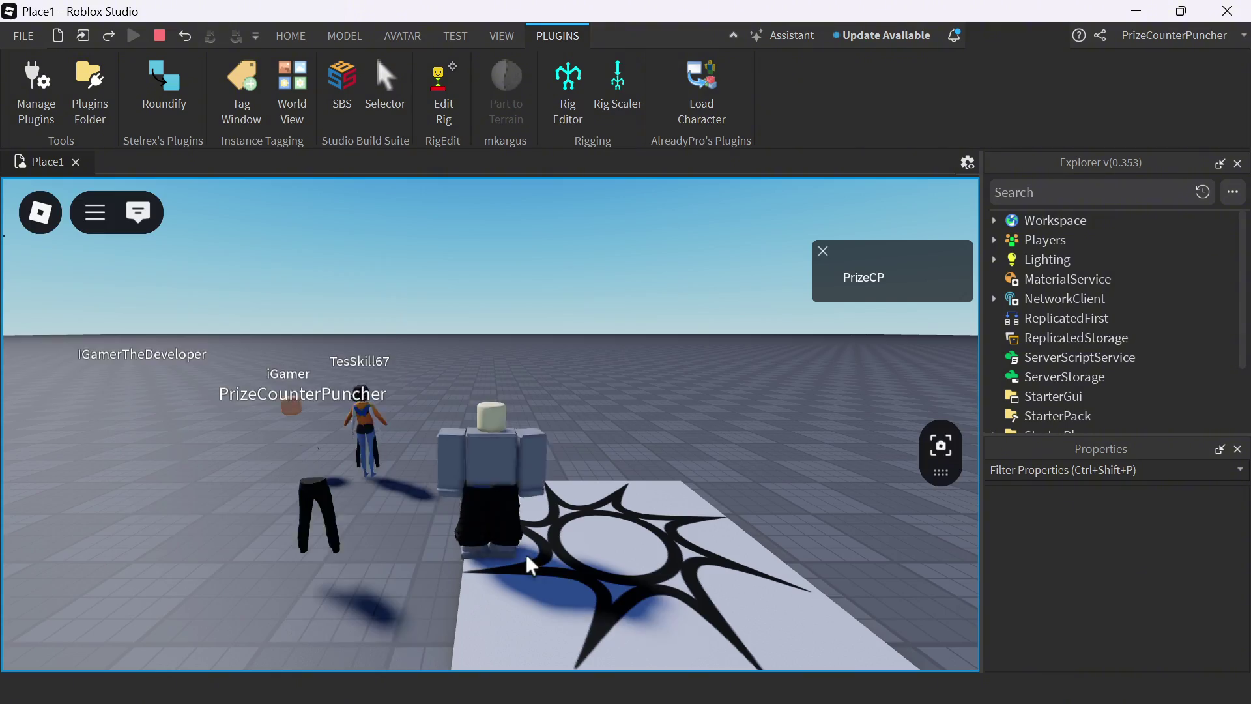
{"action": "key", "text": "w"}
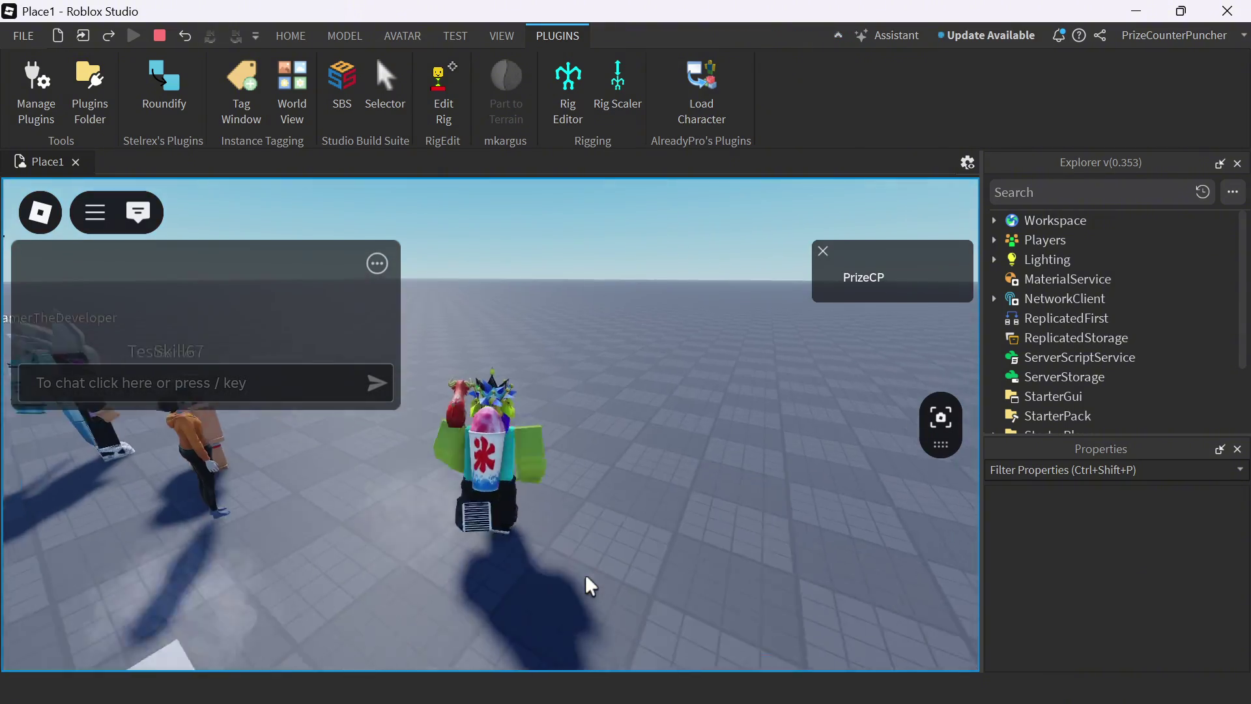
{"action": "key", "text": "s"}
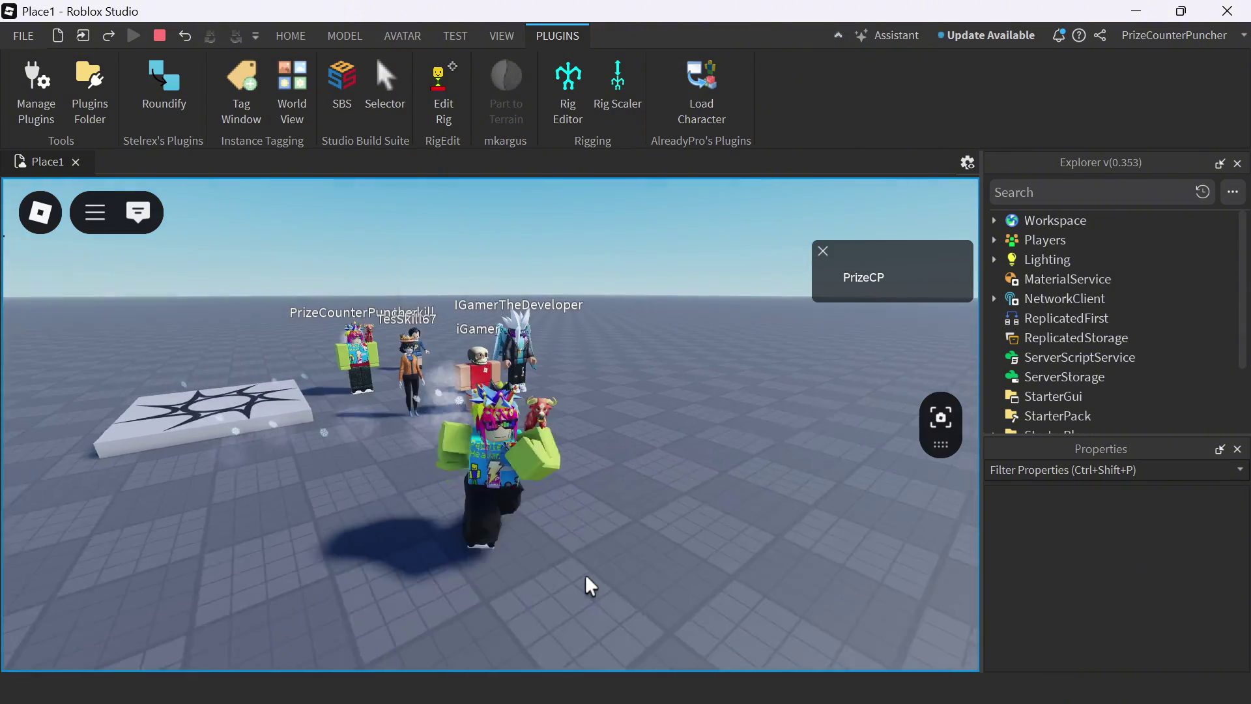
{"action": "key", "text": "w"}
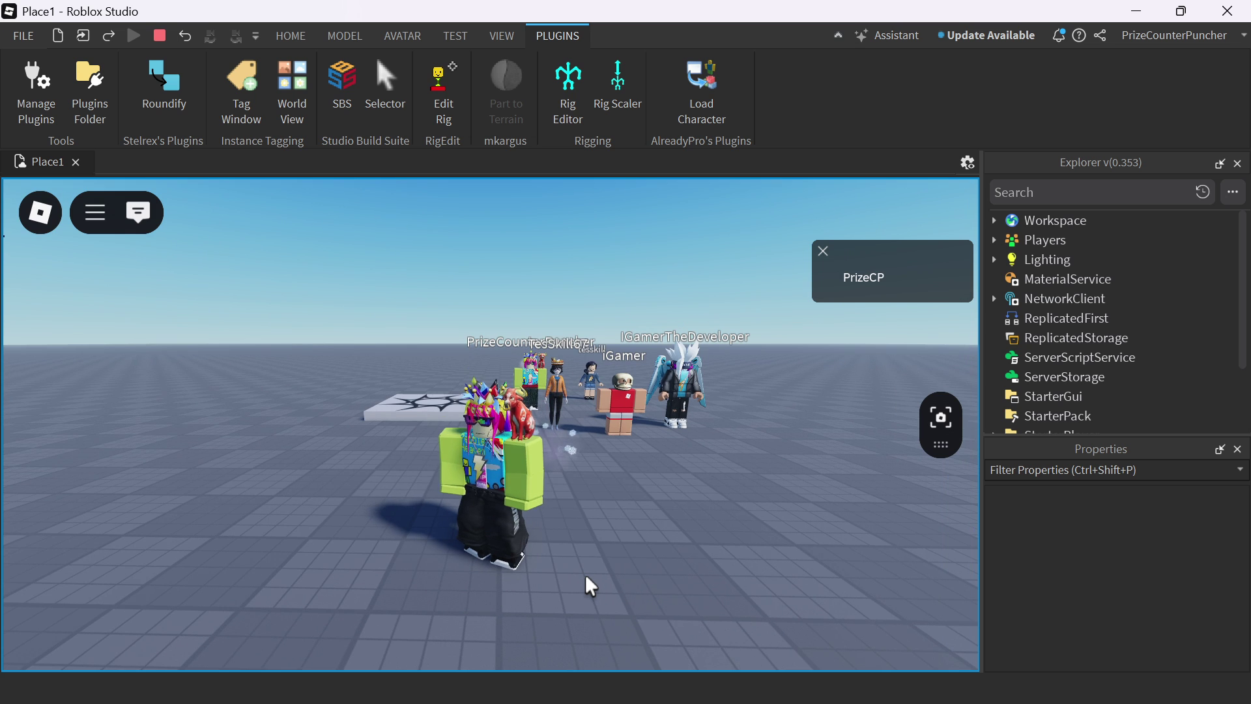
{"action": "key", "text": "w"}
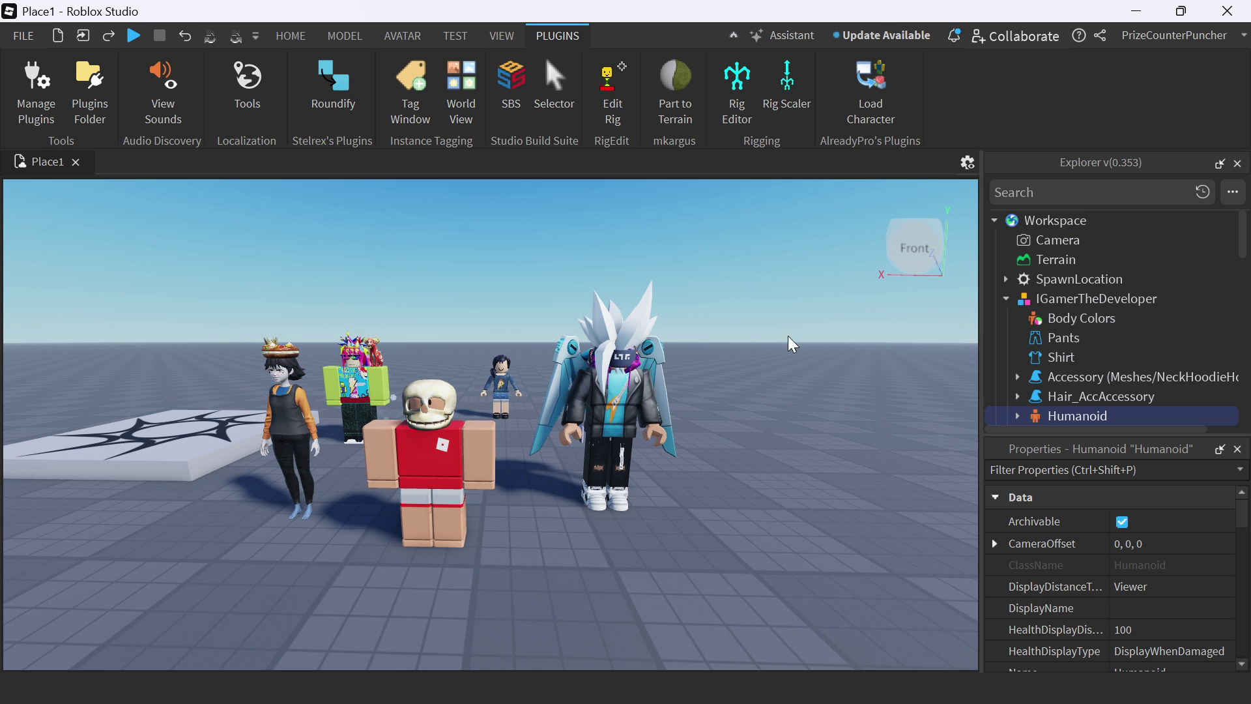
- Set the white-haired avatar's Humanoid DisplayDistanceType from Viewer to None
{"action": "left_click", "coordinate": [1048, 223]}
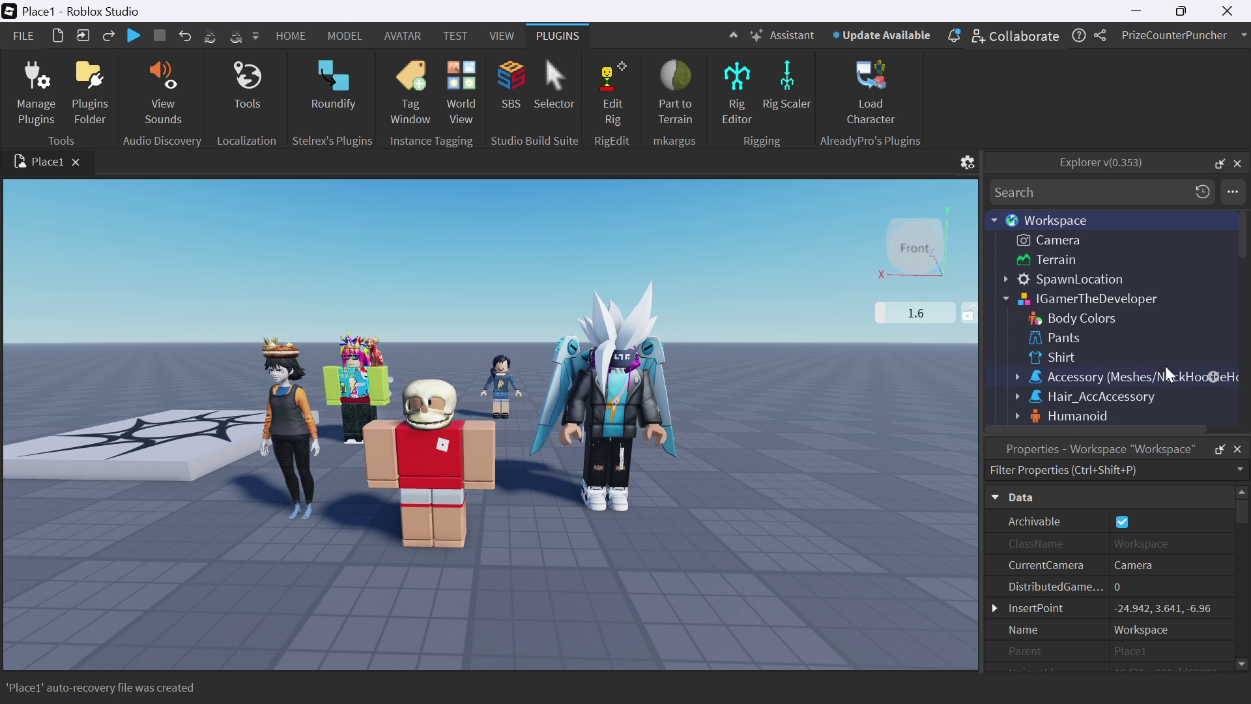
{"action": "left_click", "coordinate": [1077, 297]}
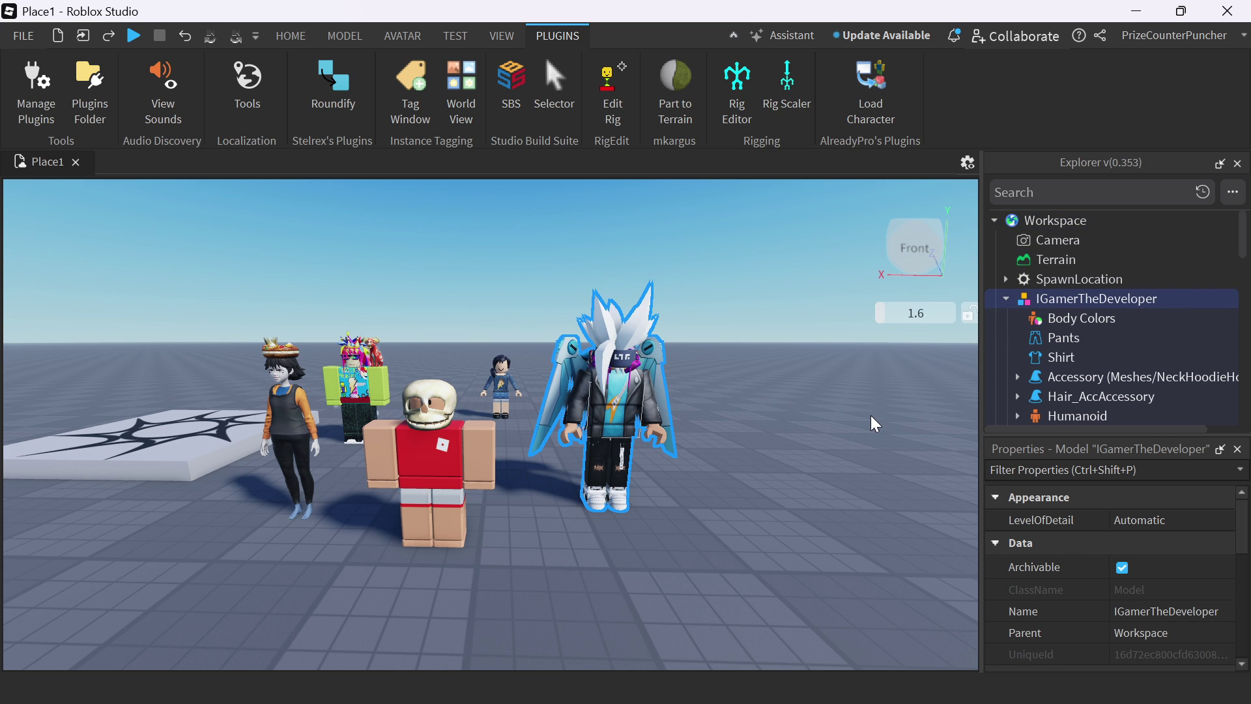
{"action": "scroll", "coordinate": [1129, 326], "scroll_direction": "down", "scroll_amount": 1}
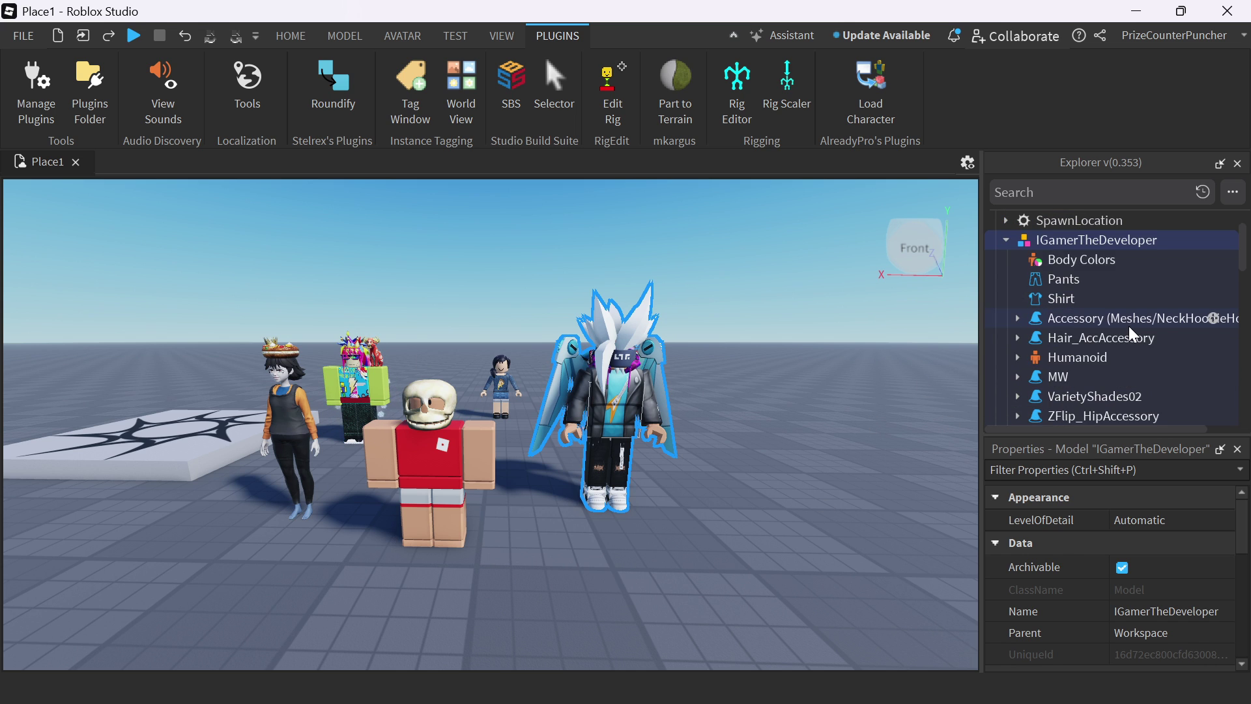
{"action": "left_click", "coordinate": [1091, 358]}
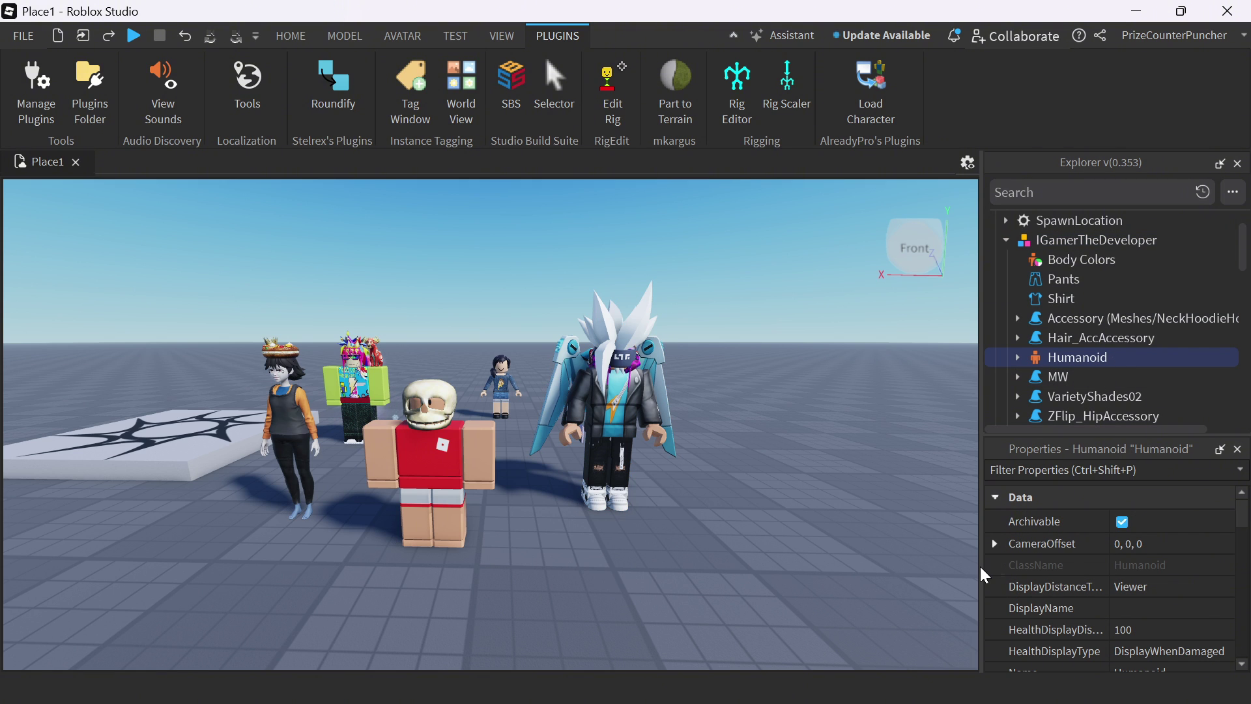
{"action": "left_click_drag", "start_coordinate": [980, 571], "coordinate": [892, 575]}
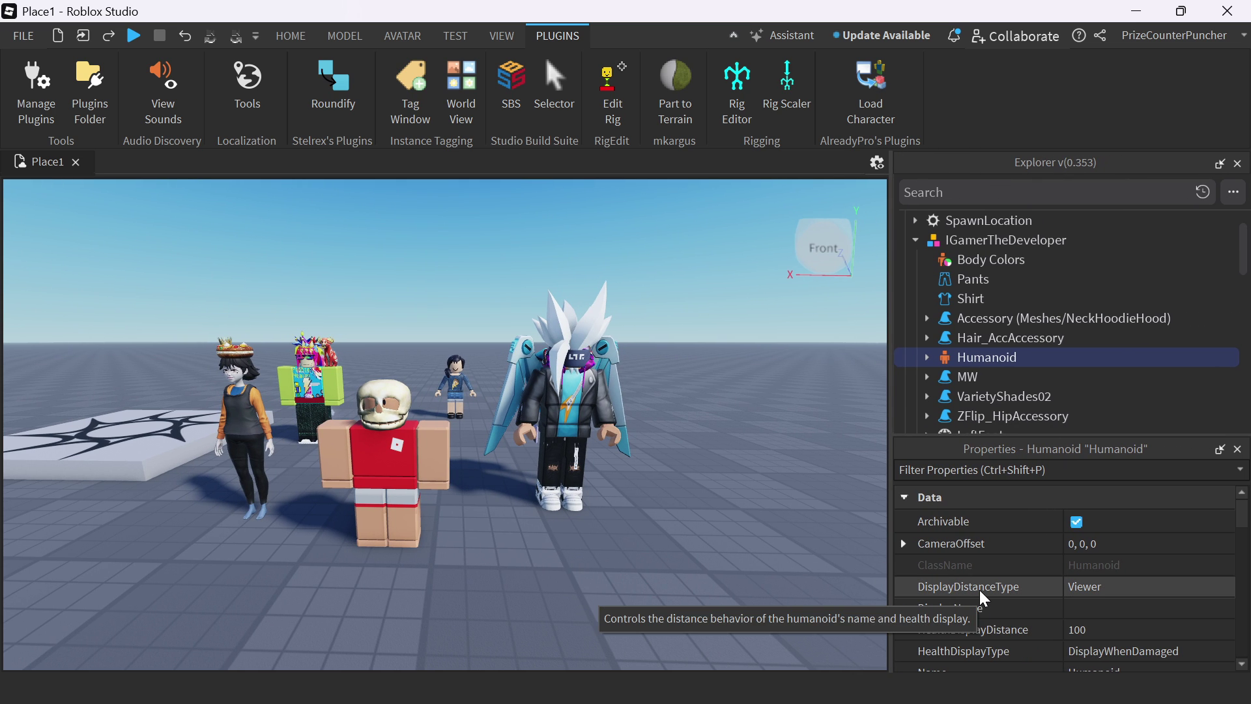
{"action": "left_click", "coordinate": [1116, 588]}
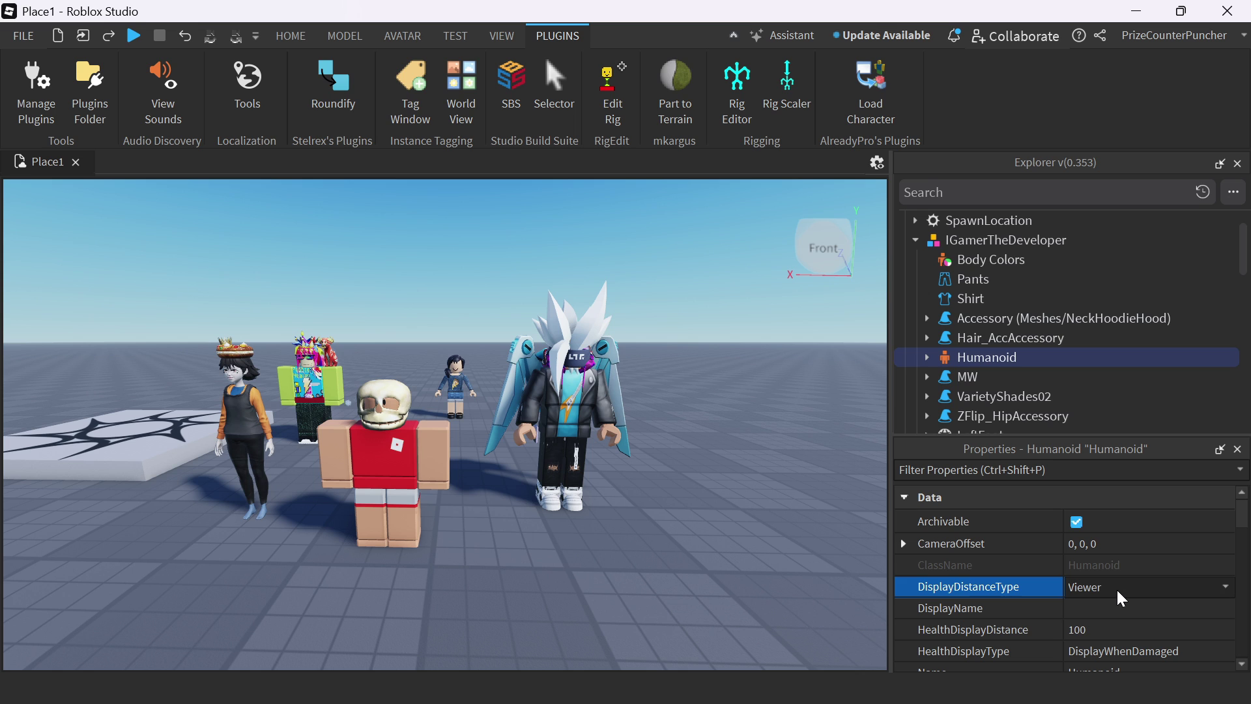
{"action": "left_click", "coordinate": [1116, 588]}
{"action": "left_click", "coordinate": [1104, 607]}
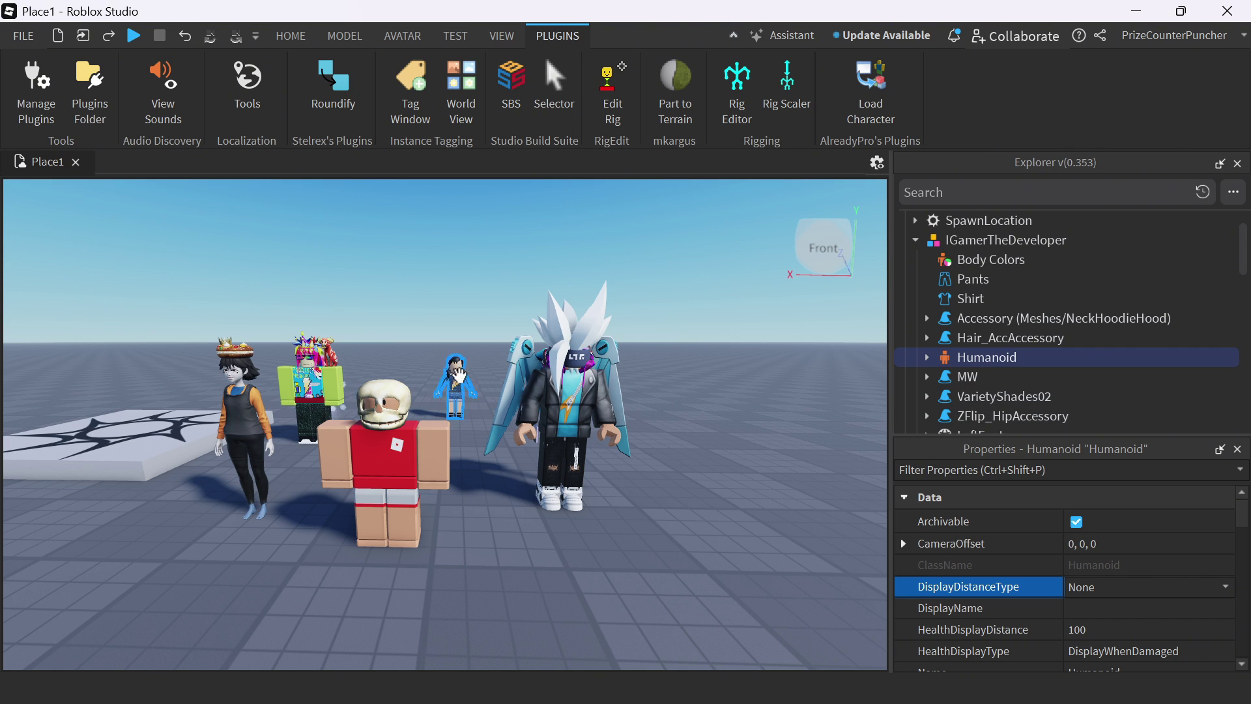
{"action": "scroll", "coordinate": [1068, 338], "scroll_direction": "down", "scroll_amount": 2}
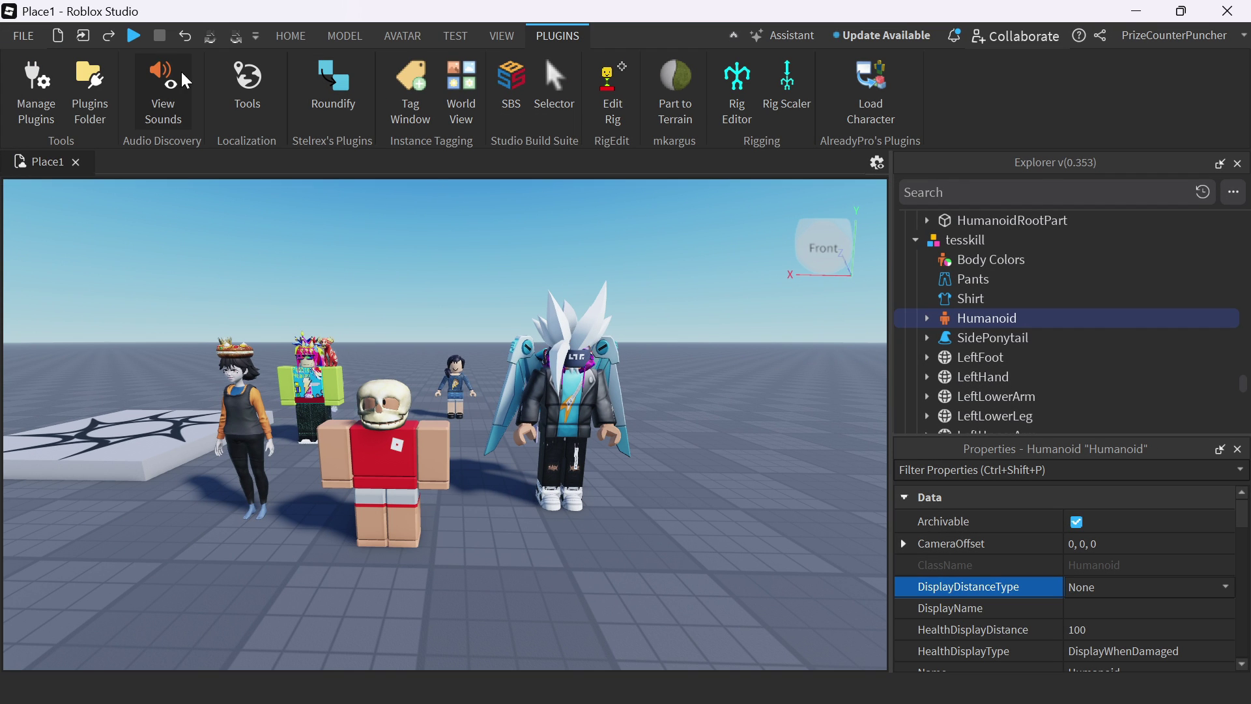
- Playtest again, walking forward and swinging the camera to view the name-free avatars
{"action": "left_click", "coordinate": [133, 37]}
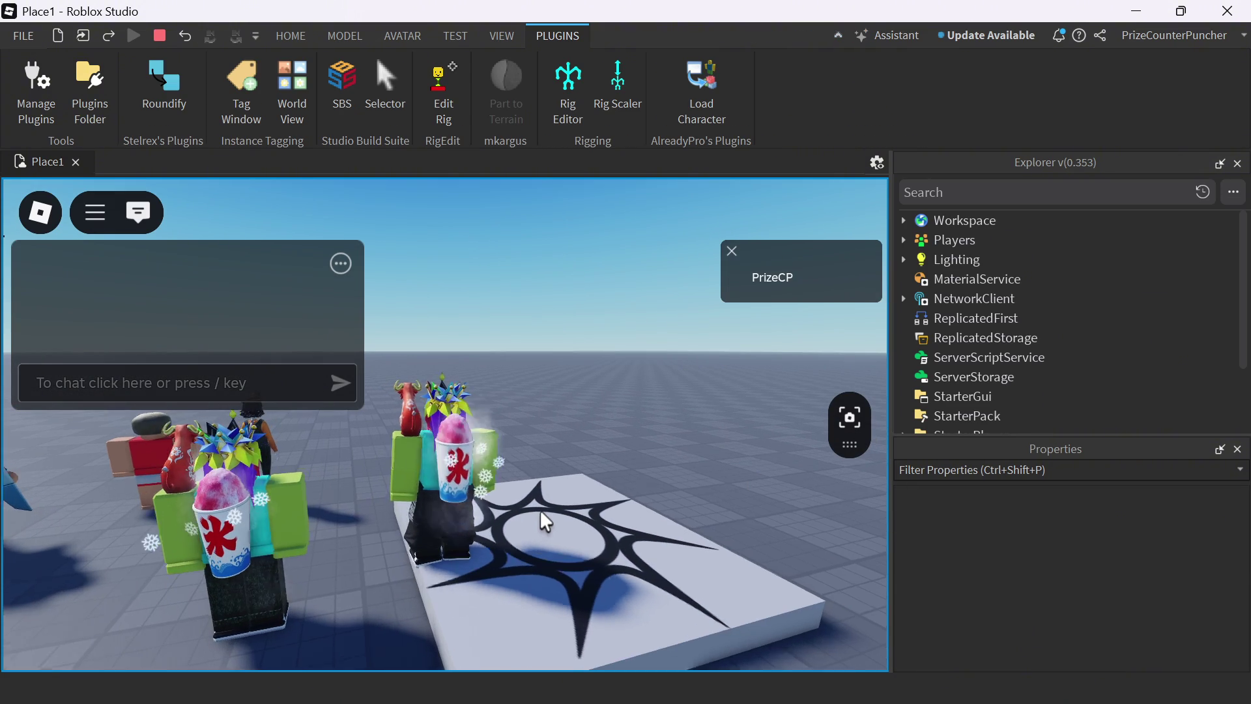
{"action": "key", "text": "w"}
{"action": "right_click_drag", "start_coordinate": [544, 522], "coordinate": [568, 507]}
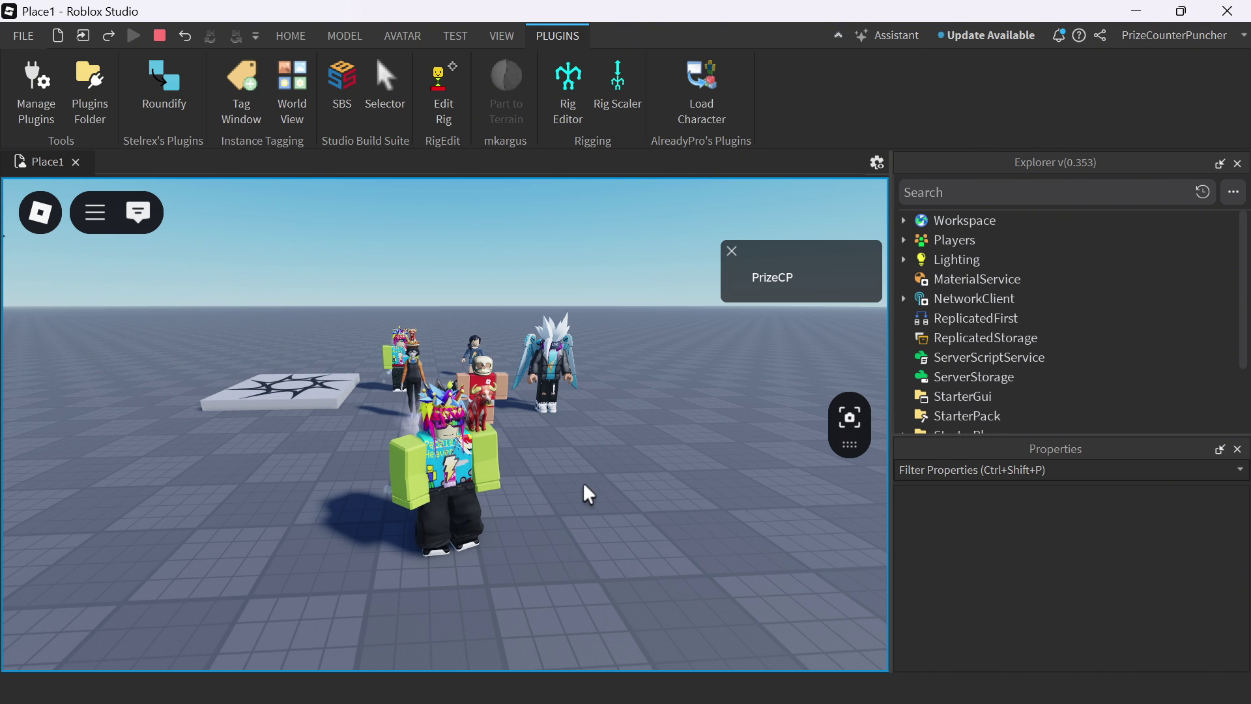
{"action": "scroll", "coordinate": [613, 554], "scroll_direction": "up", "scroll_amount": 5}
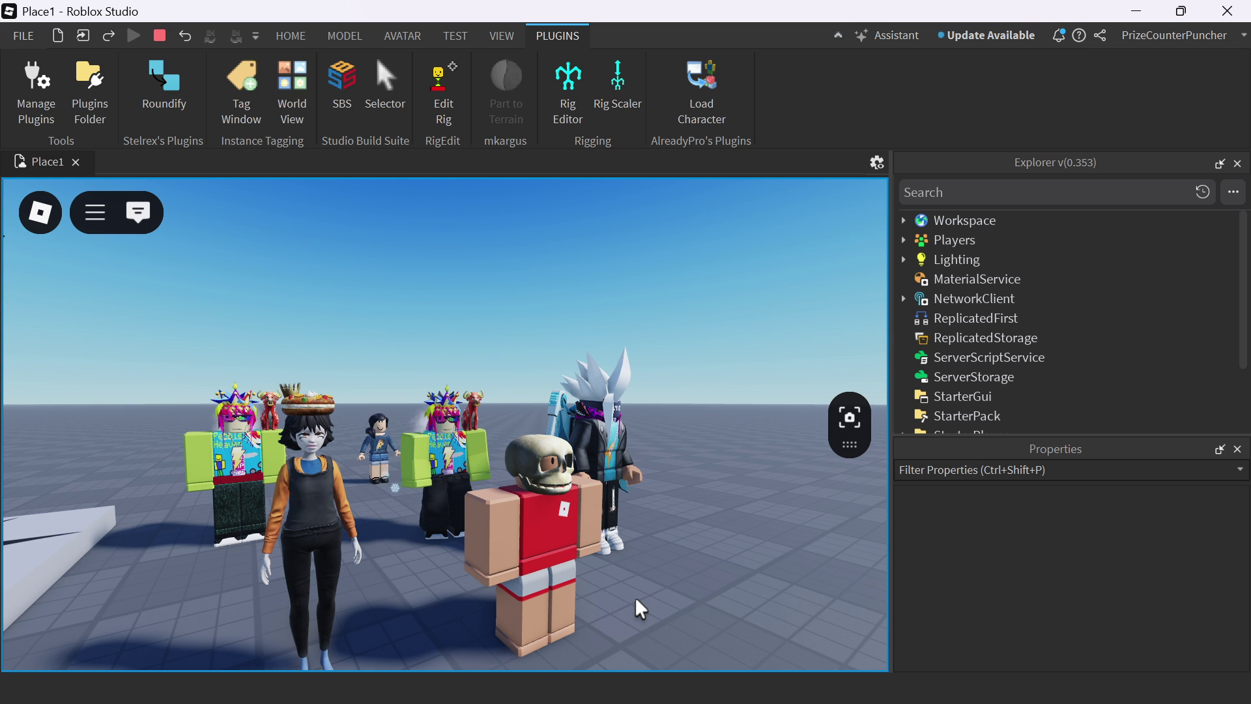